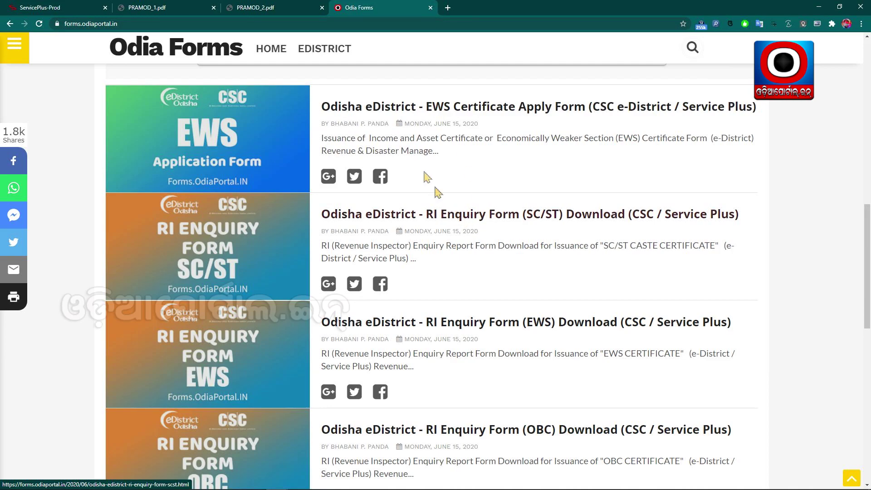
- Open the filled application form PDF and scroll through its declaration and Aadhaar pages
click(148, 8)
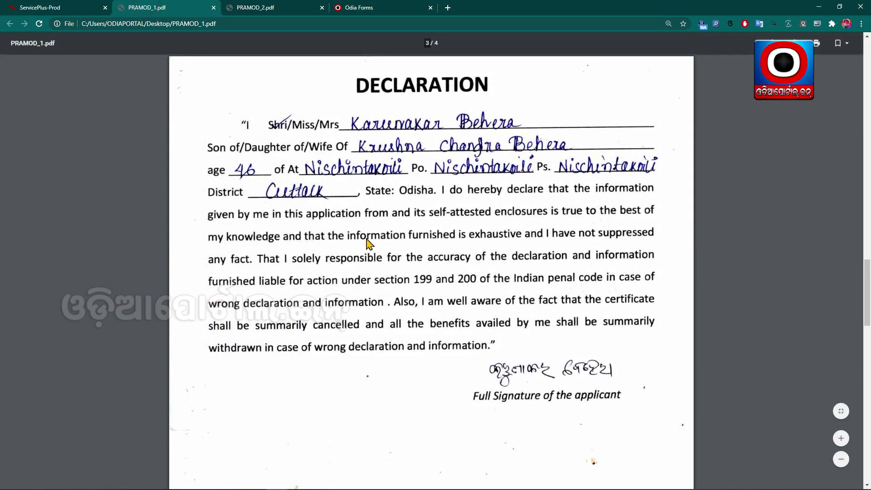
scroll(394, 219, down, 10)
scroll(393, 210, down, 5)
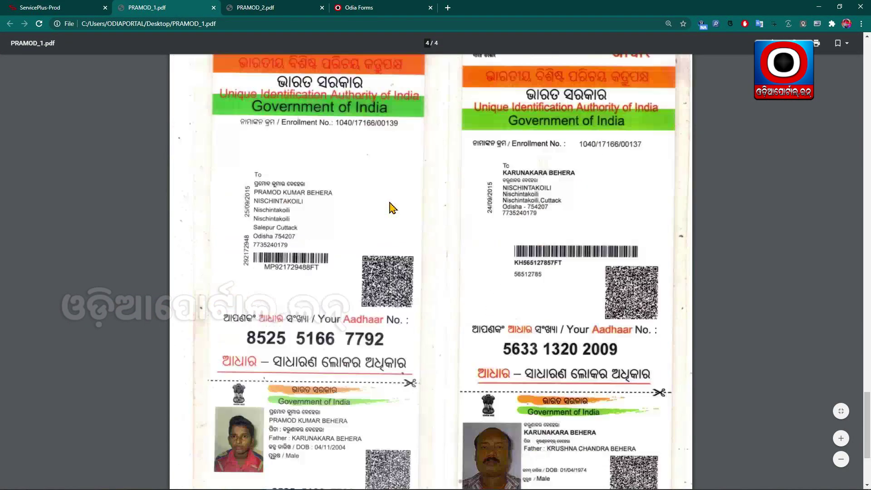
scroll(395, 250, down, 5)
scroll(408, 256, up, 3)
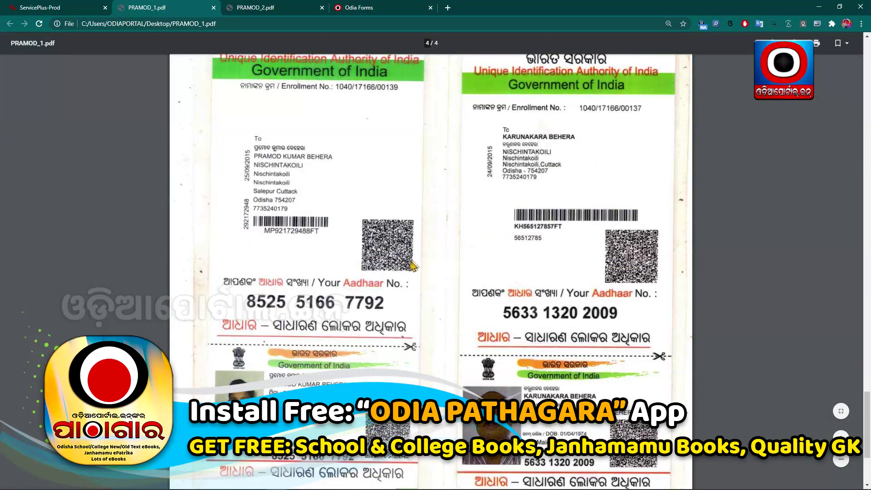
scroll(363, 227, down, 2)
scroll(318, 204, up, 2)
- Scroll the application PDF back to page 1, then switch to the land record PDF
scroll(571, 422, up, 10)
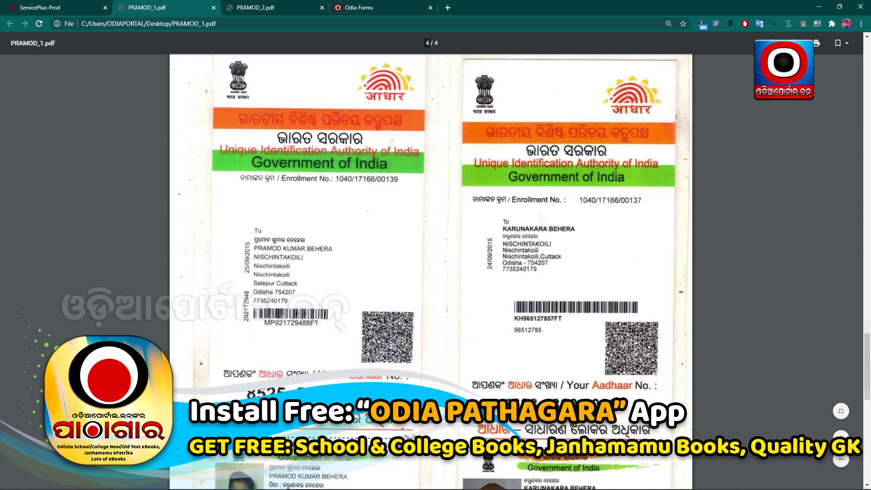
scroll(509, 333, up, 10)
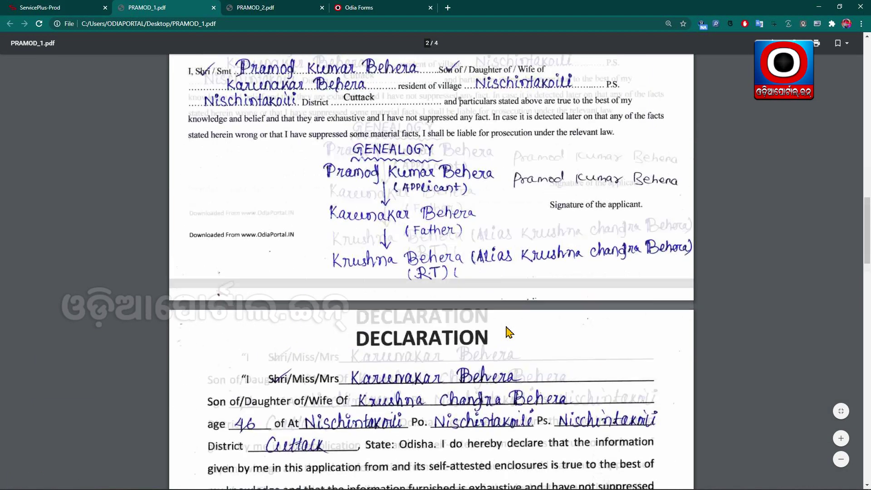
scroll(507, 332, up, 8)
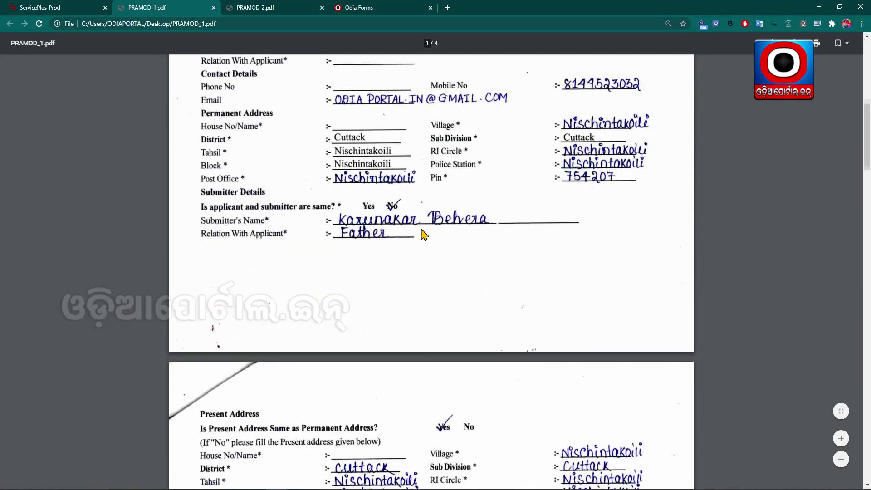
scroll(422, 234, up, 10)
scroll(429, 234, down, 20)
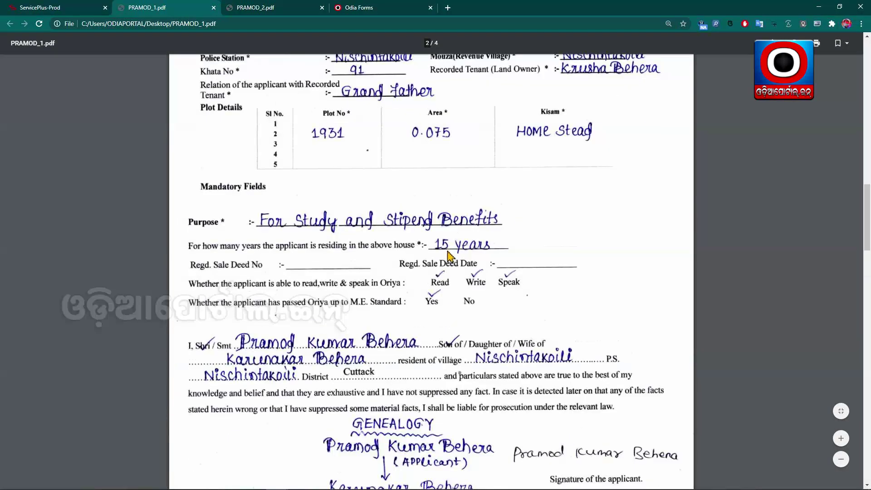
scroll(450, 257, down, 15)
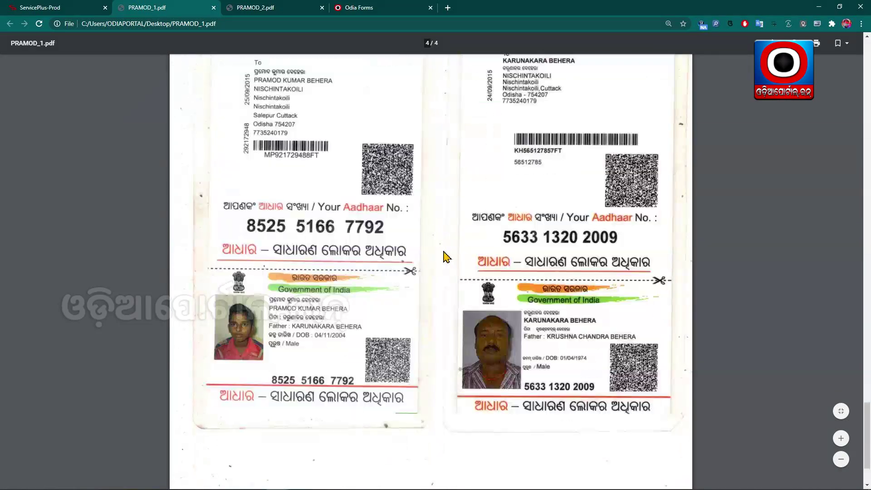
scroll(449, 259, up, 5)
scroll(447, 265, up, 10)
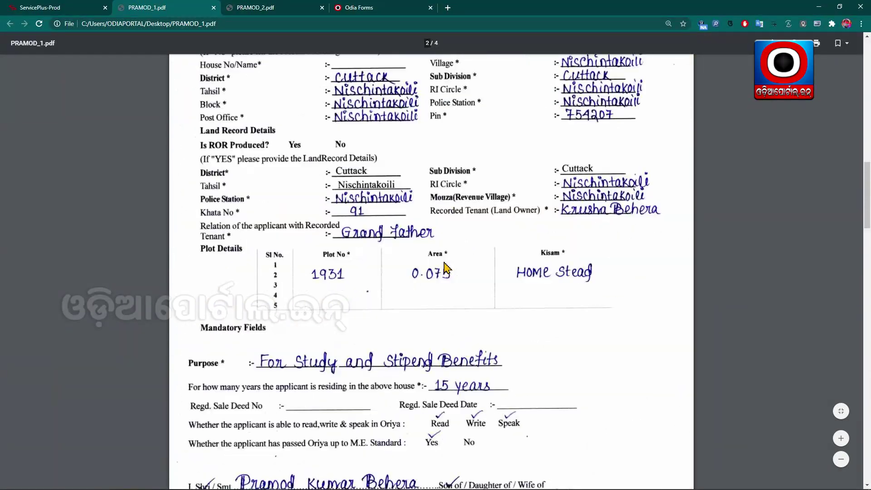
scroll(446, 269, up, 15)
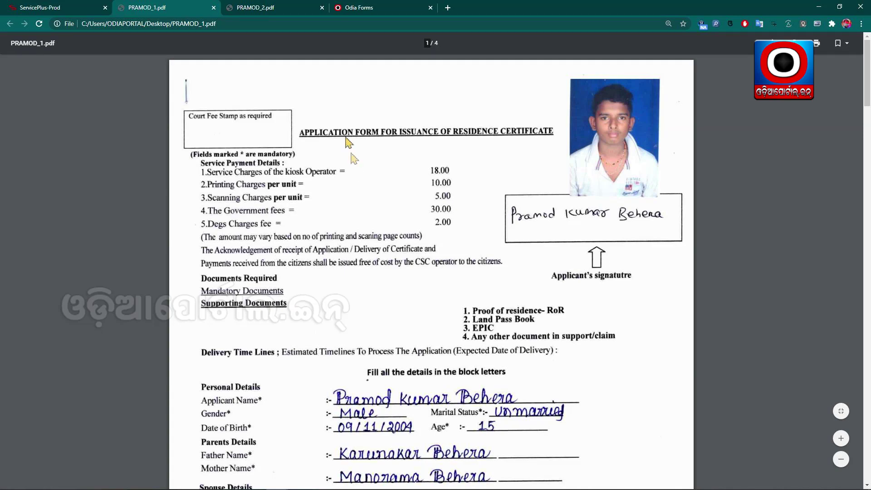
click(273, 7)
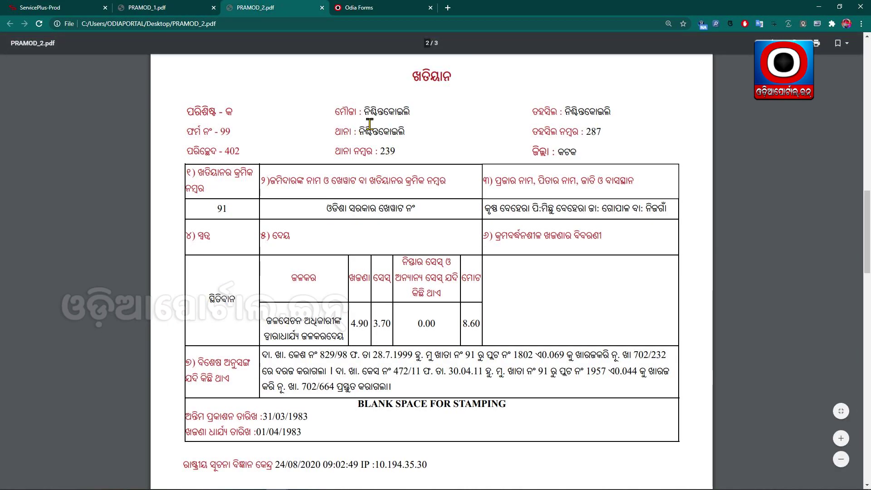
- Scroll to the plot table and highlight, then clear, the plot 1931 entries (0.0303, ଘରବାରି)
scroll(377, 159, up, 12)
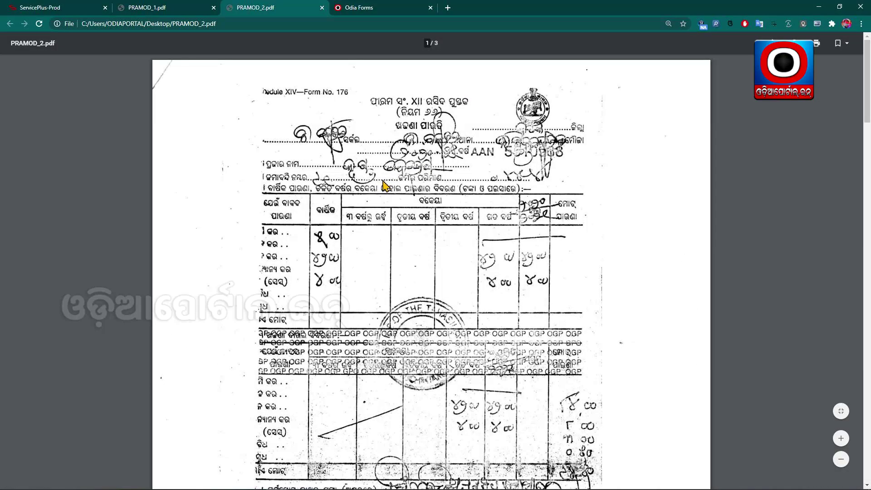
scroll(385, 187, down, 15)
scroll(501, 221, down, 8)
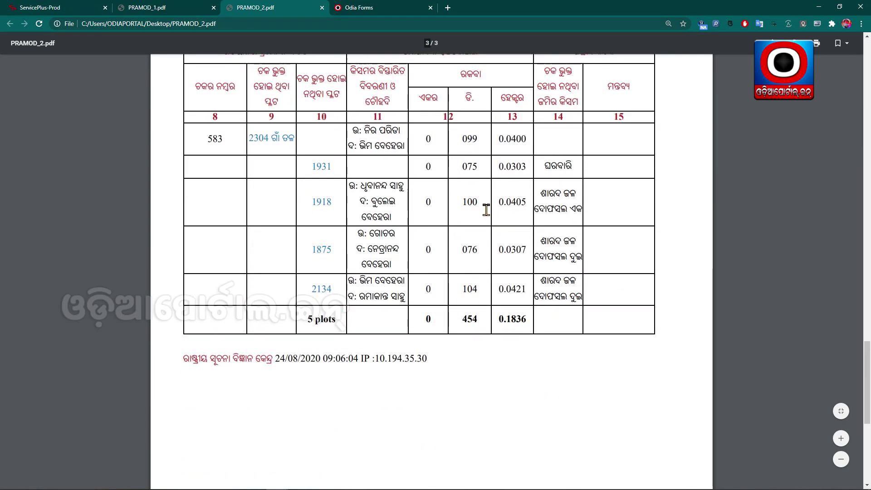
drag(577, 167, 301, 165)
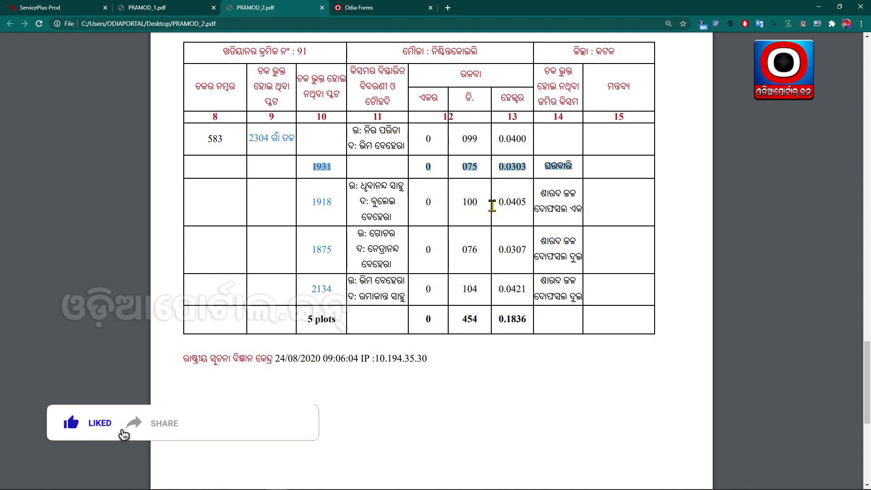
click(492, 206)
drag(574, 167, 317, 166)
click(557, 162)
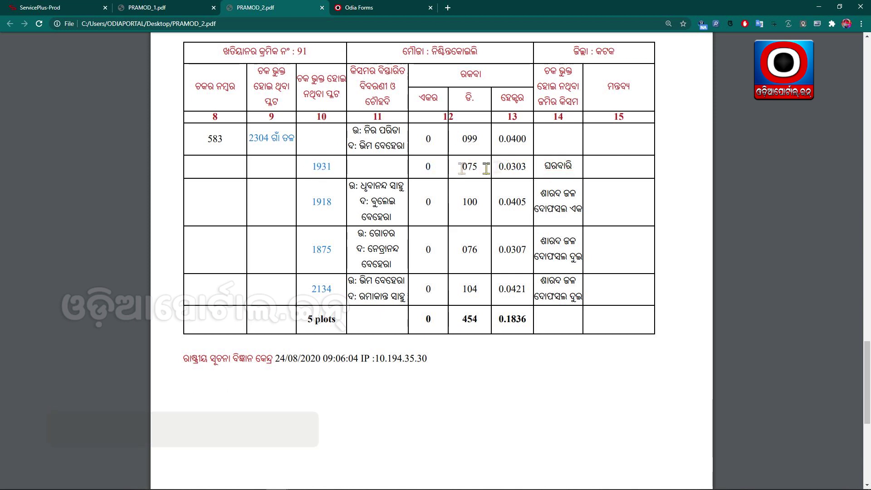
- Scroll the land record back to its Form No. 176 receipt page and return to the application PDF
scroll(481, 237, up, 2)
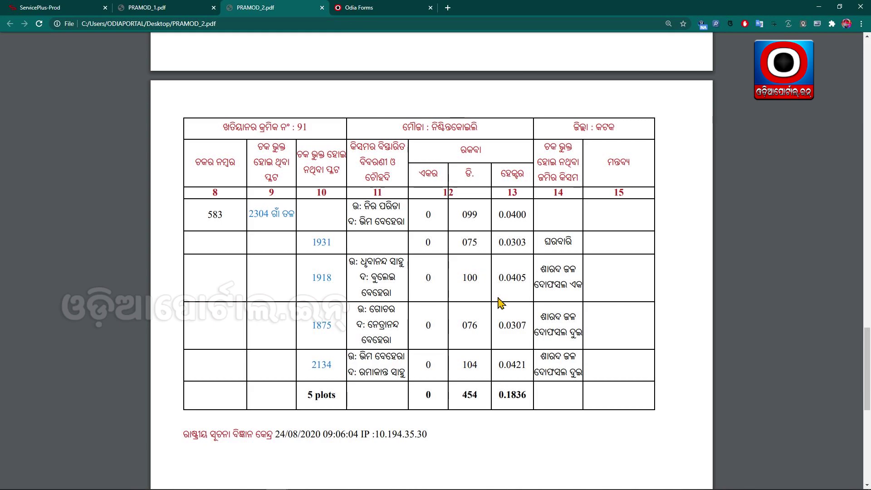
scroll(500, 303, up, 10)
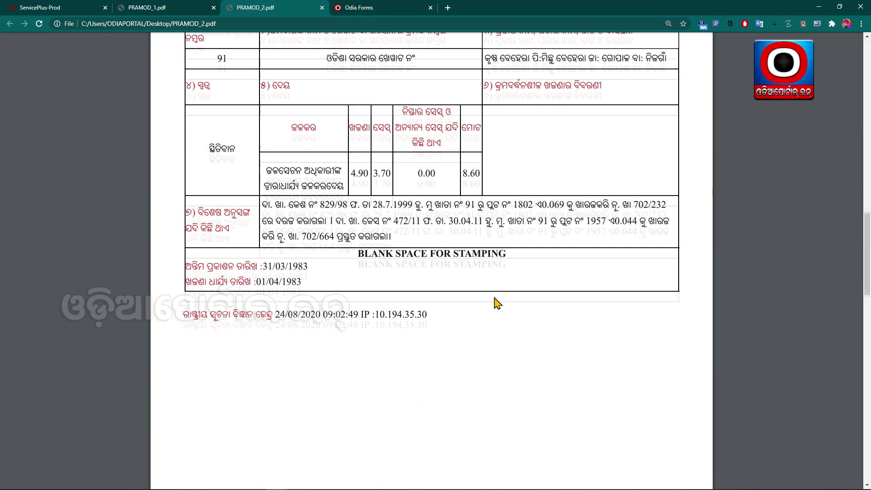
scroll(497, 303, up, 15)
scroll(394, 340, down, 6)
scroll(393, 345, up, 15)
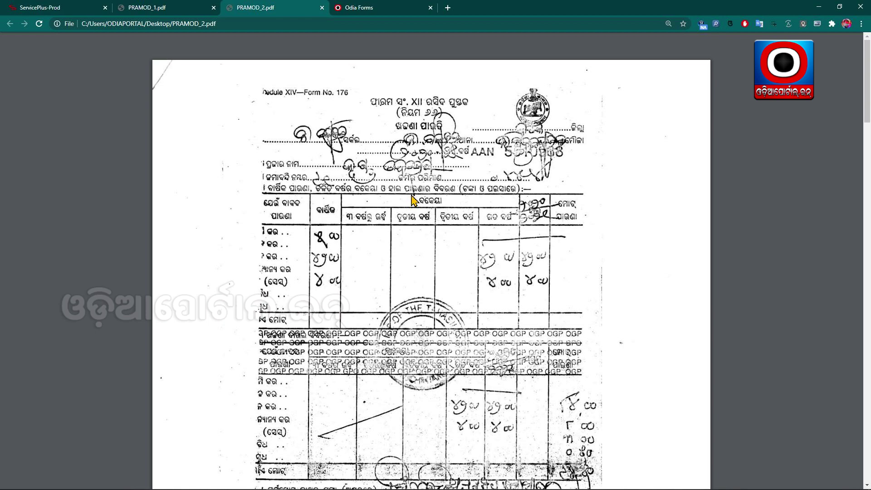
scroll(427, 194, down, 10)
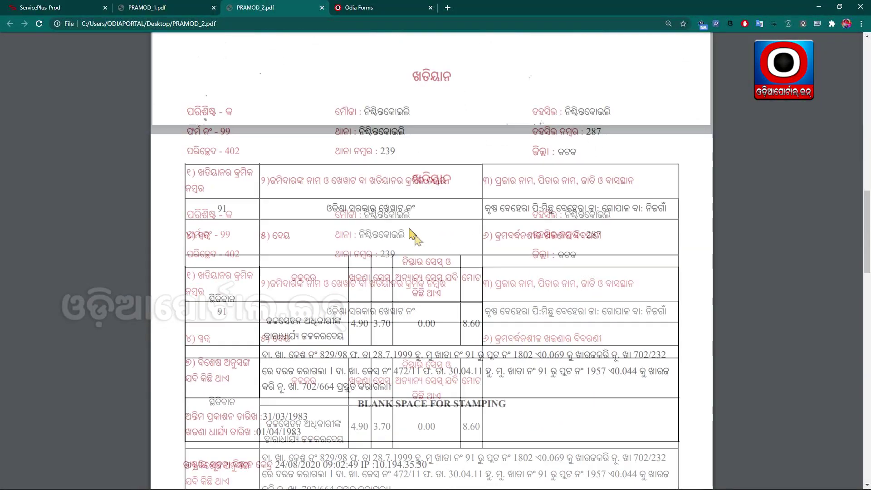
scroll(436, 258, down, 15)
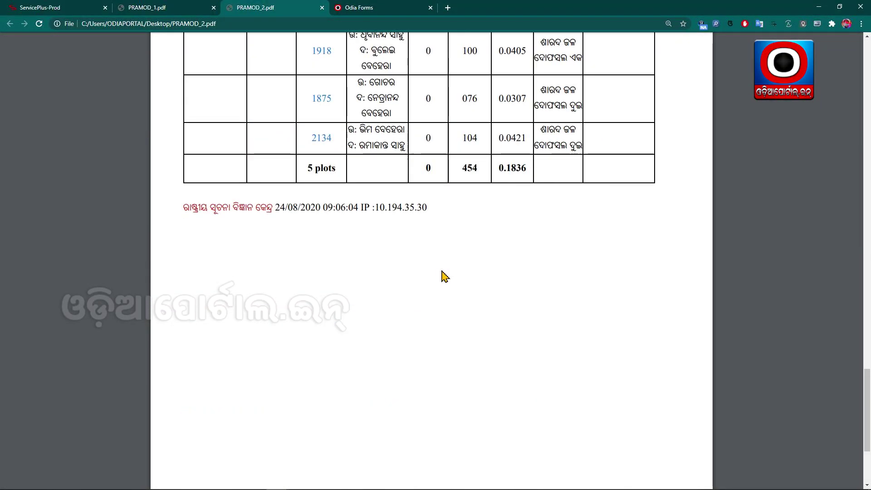
scroll(441, 263, up, 20)
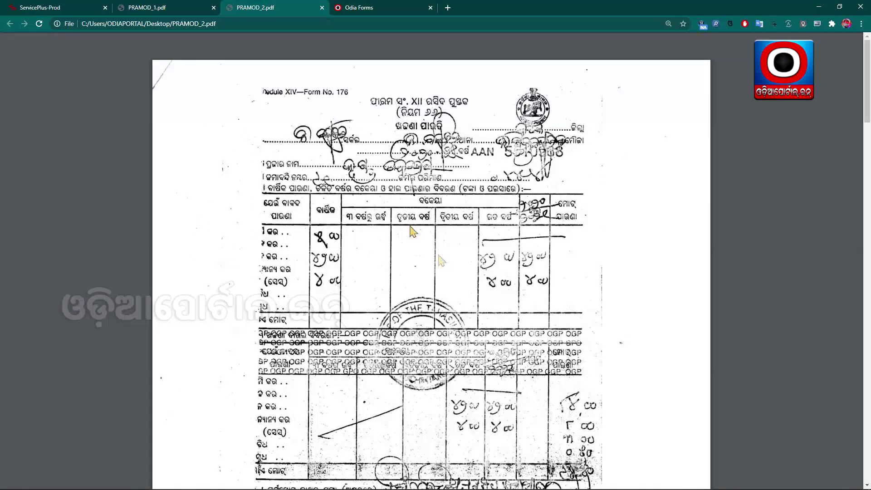
click(180, 7)
- Recheck the application and land record PDFs, then return to the ServicePlus welcome page
scroll(410, 181, down, 20)
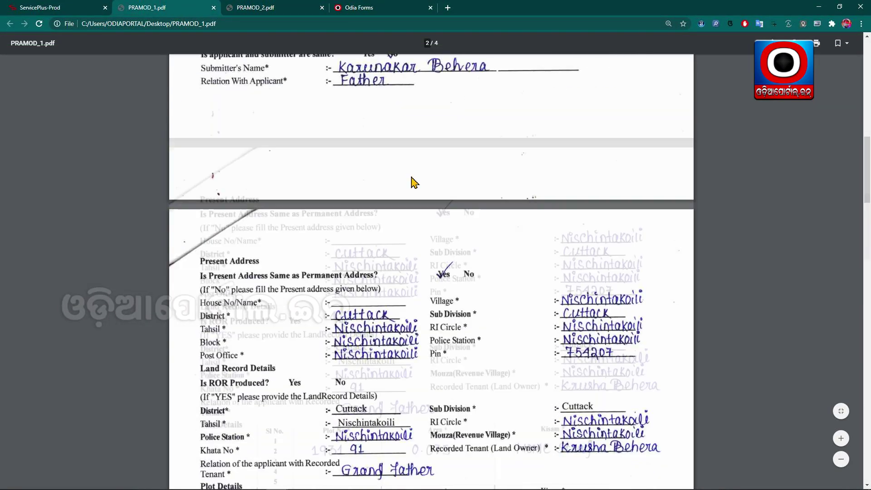
scroll(418, 186, down, 12)
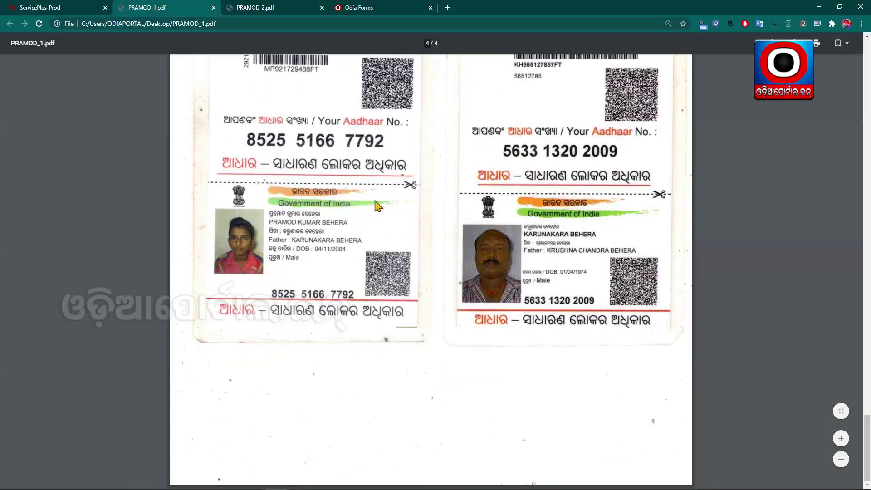
scroll(372, 206, up, 12)
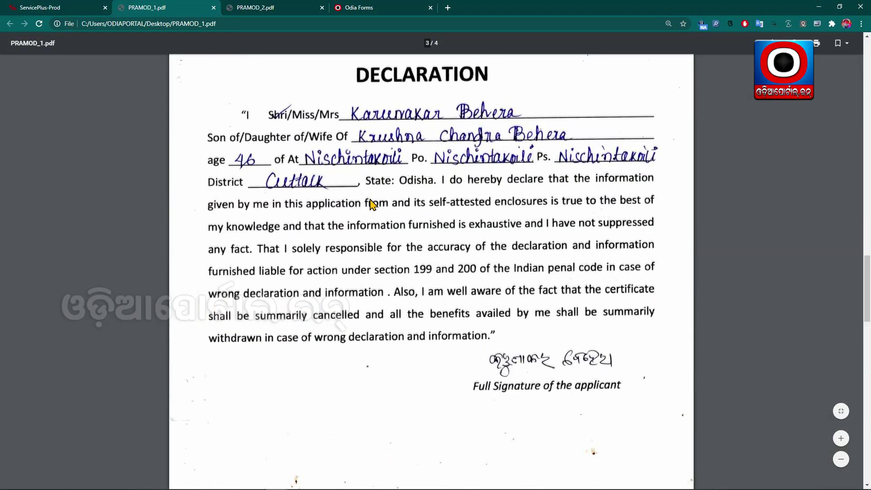
scroll(371, 204, up, 8)
key(ctrl+Tab)
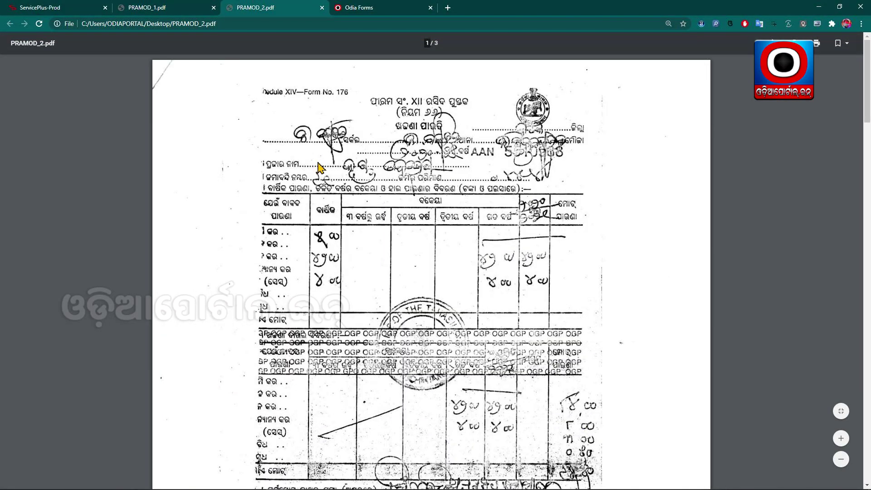
scroll(333, 169, down, 2)
scroll(345, 177, down, 10)
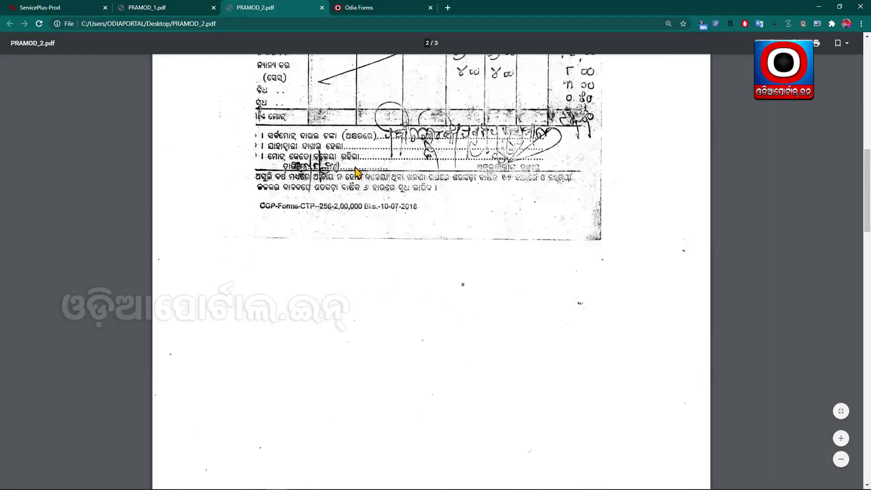
scroll(342, 190, up, 10)
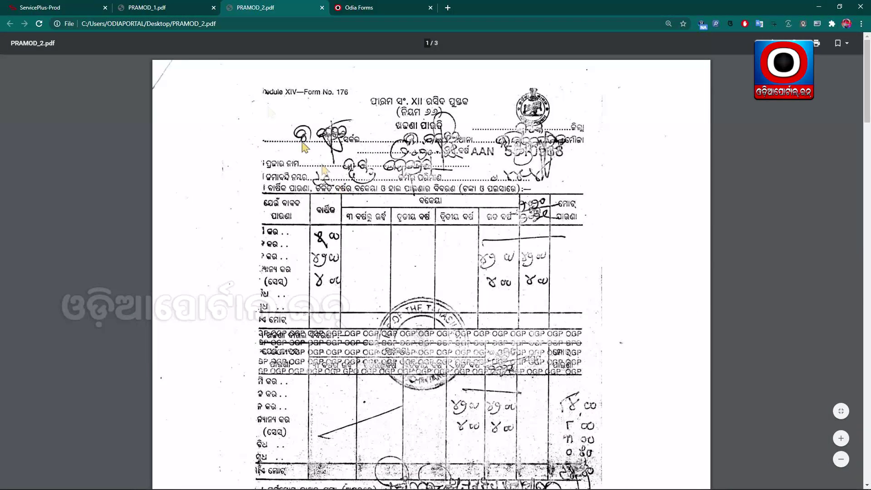
key(ctrl+shift+Tab)
scroll(406, 238, up, 10)
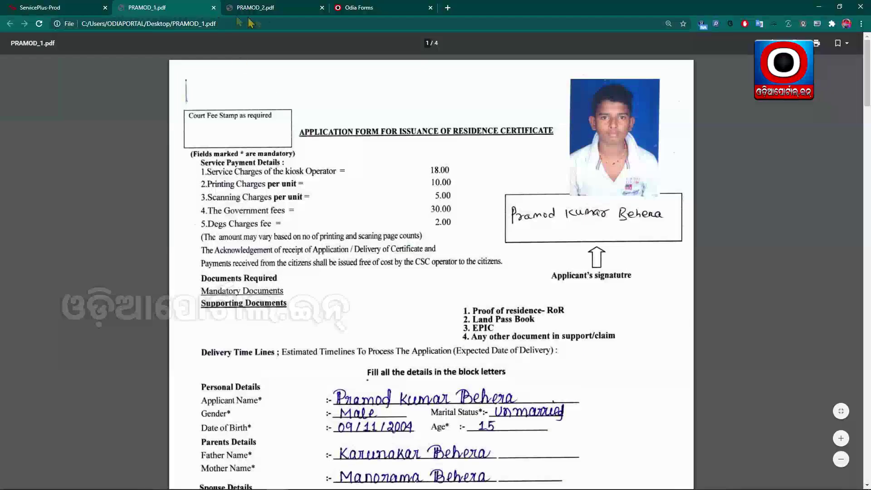
key(ctrl+Tab)
key(ctrl+shift+Tab)
key(ctrl+shift+Tab)
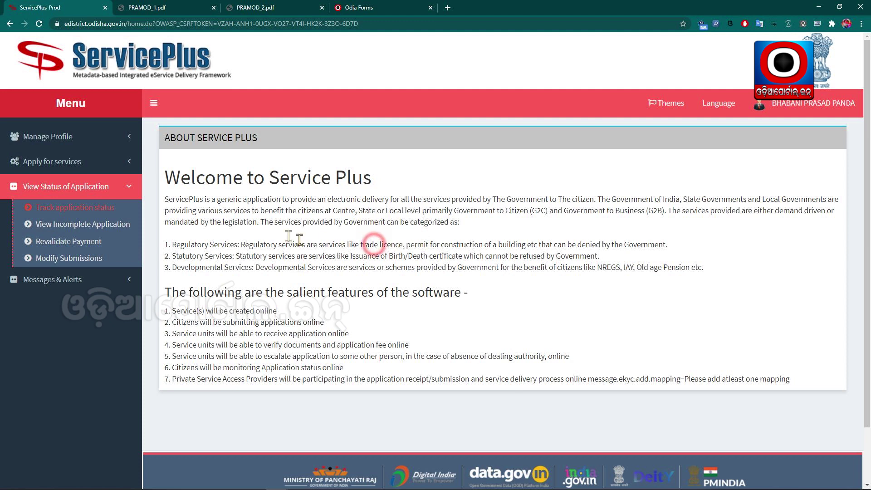
- Open the full list of available services and go to its page 2
click(48, 164)
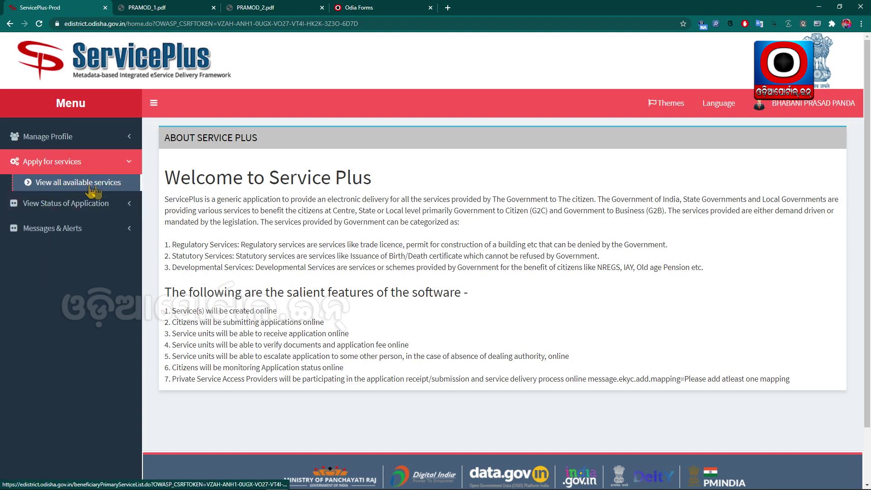
click(66, 187)
scroll(480, 291, down, 3)
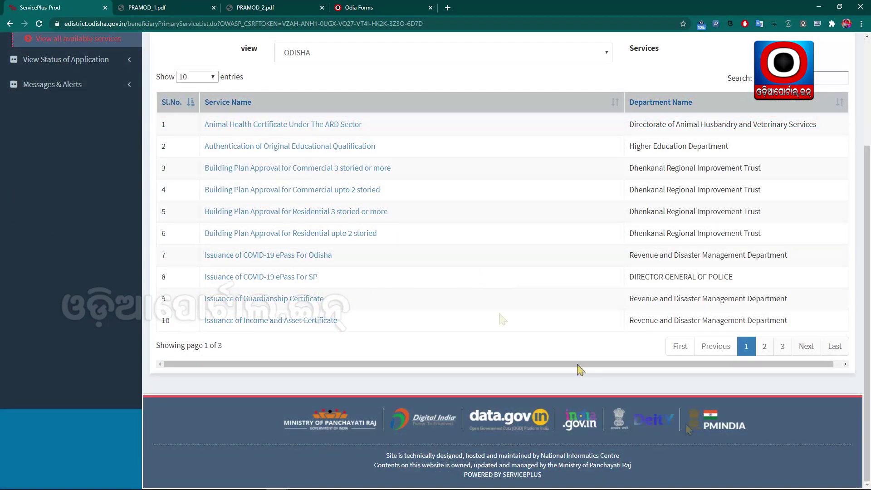
click(764, 346)
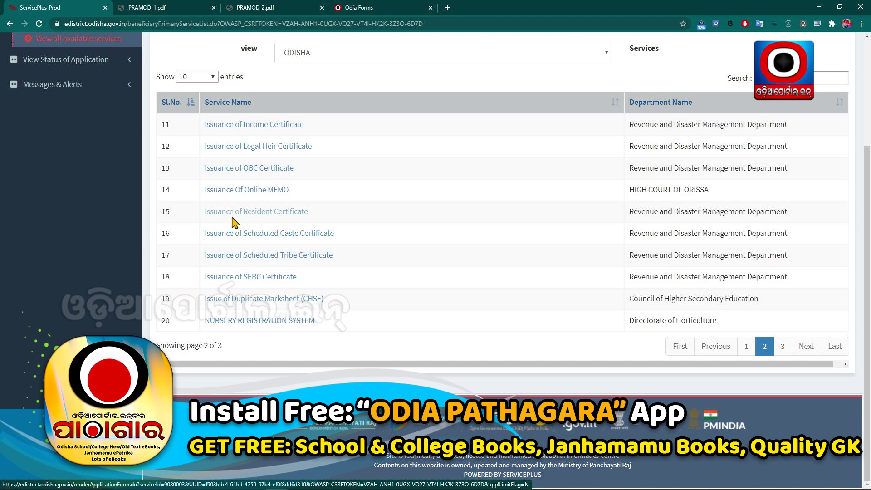
- Mark Issuance of Resident Certificate on screen and open its application form
key(ctrl+shift+r)
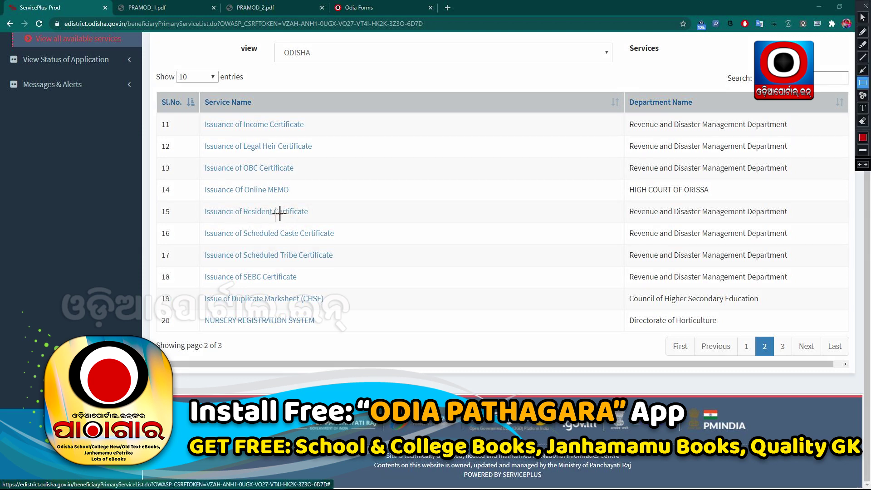
drag(185, 199, 343, 225)
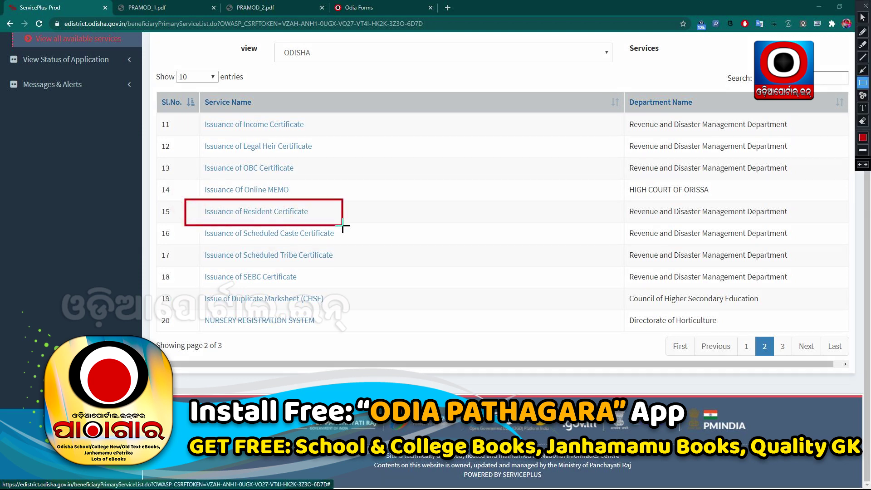
key(Escape)
click(289, 216)
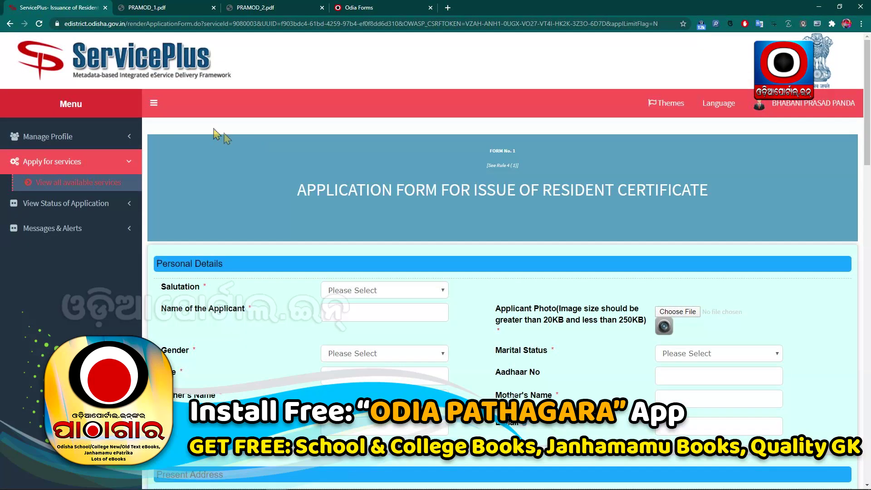
- Collapse the side menu to widen the form and scroll through the Resident Certificate form
click(154, 103)
drag(243, 195, 665, 202)
click(489, 232)
scroll(490, 234, down, 3)
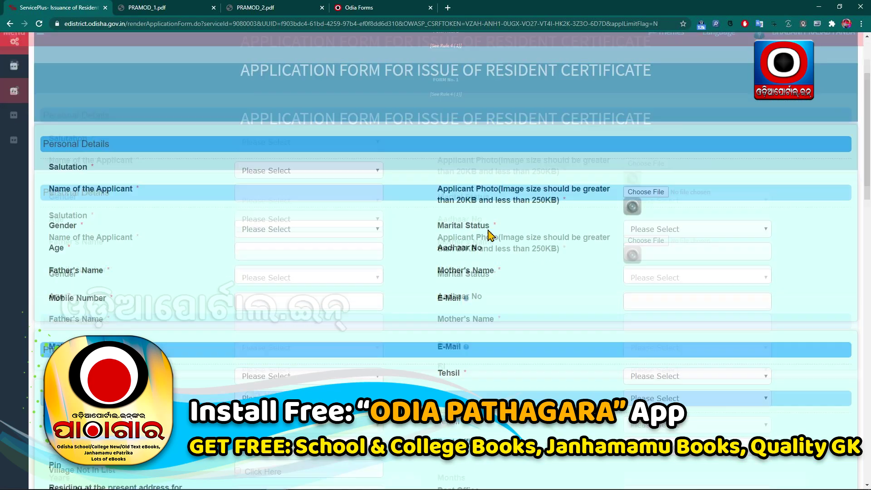
scroll(144, 177, down, 6)
scroll(145, 177, down, 5)
scroll(188, 254, up, 10)
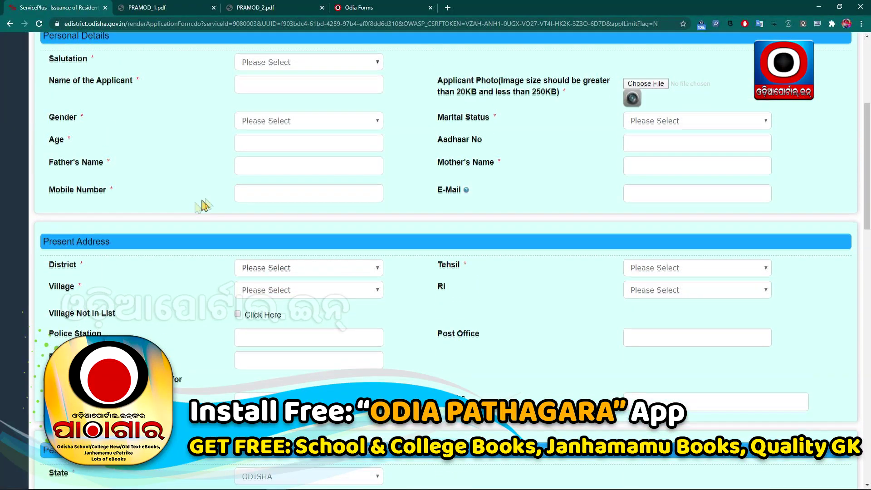
scroll(186, 166, up, 4)
- Set the salutation to Shri, enter the applicant's full name, and attach the applicant's photo
click(287, 215)
click(280, 238)
click(257, 237)
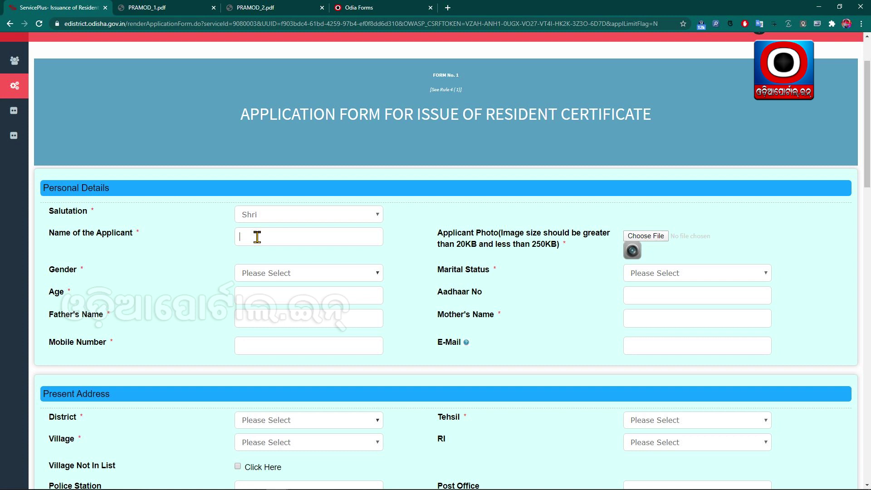
click(247, 218)
click(283, 218)
click(254, 237)
key(Return)
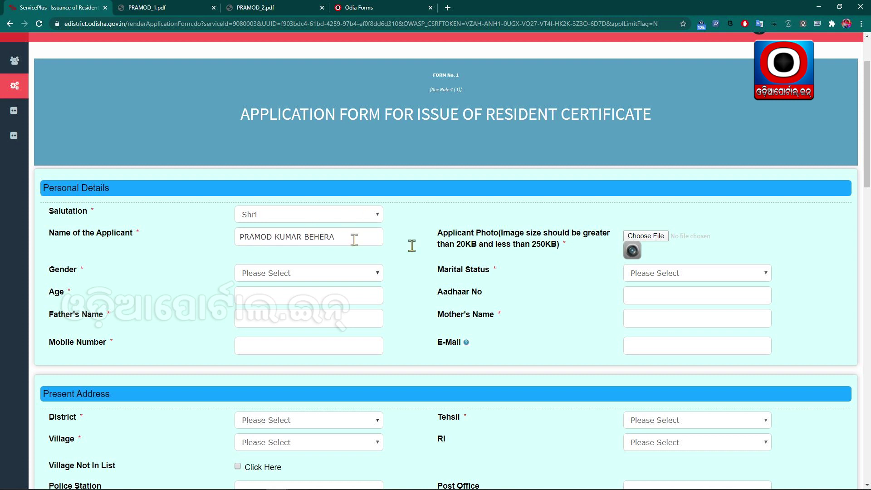
click(646, 235)
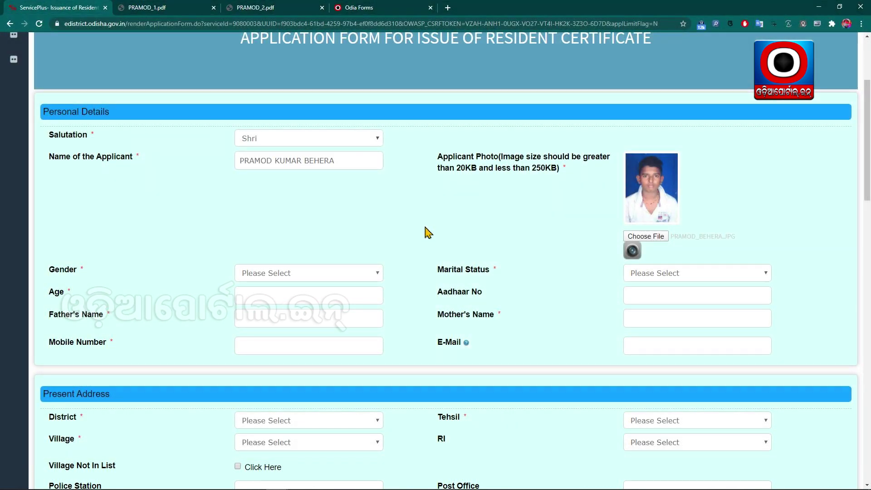
- Set gender to Male, marital status to Unmarried, and age to 15
scroll(428, 233, down, 2)
click(303, 198)
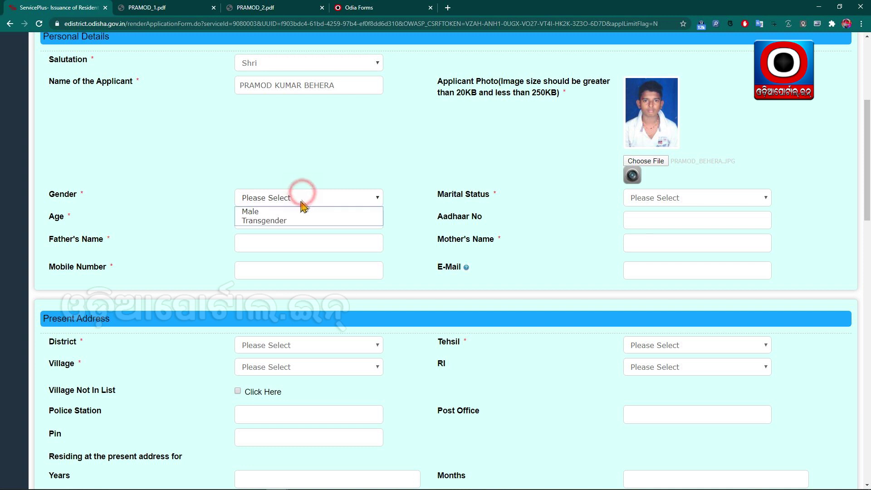
click(311, 212)
click(671, 202)
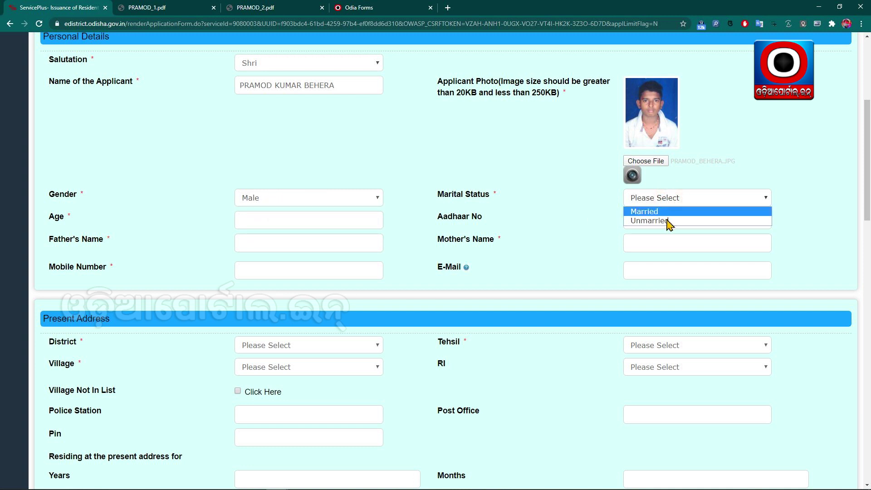
click(669, 221)
click(341, 218)
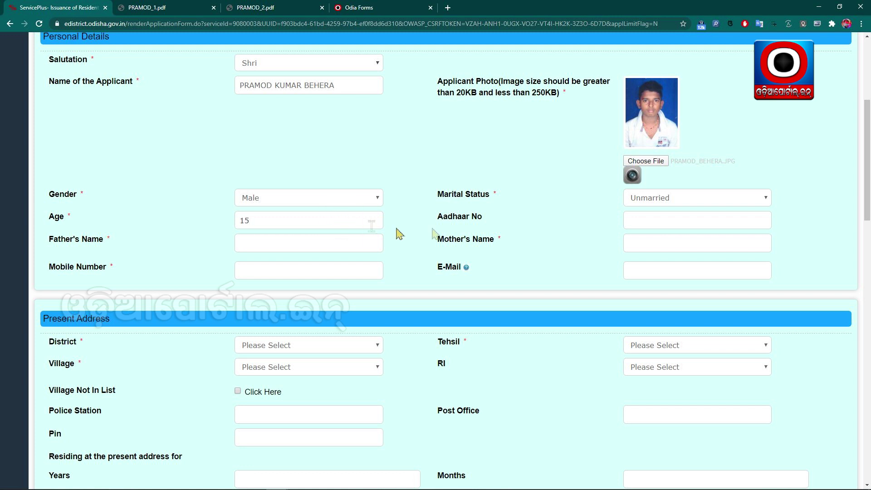
click(672, 223)
- Enter the father's and mother's names, the applicant's mobile number and e-mail address
click(267, 243)
key(Tab)
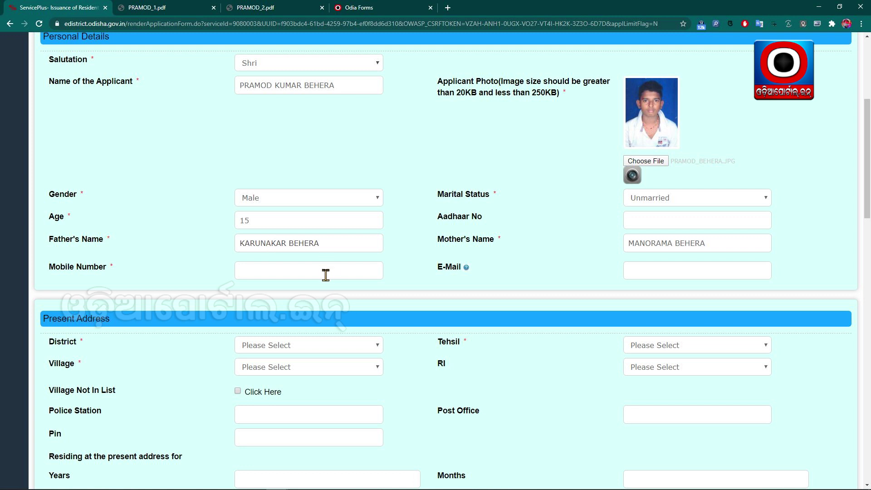
click(323, 272)
key(ctrl+v)
key(Tab)
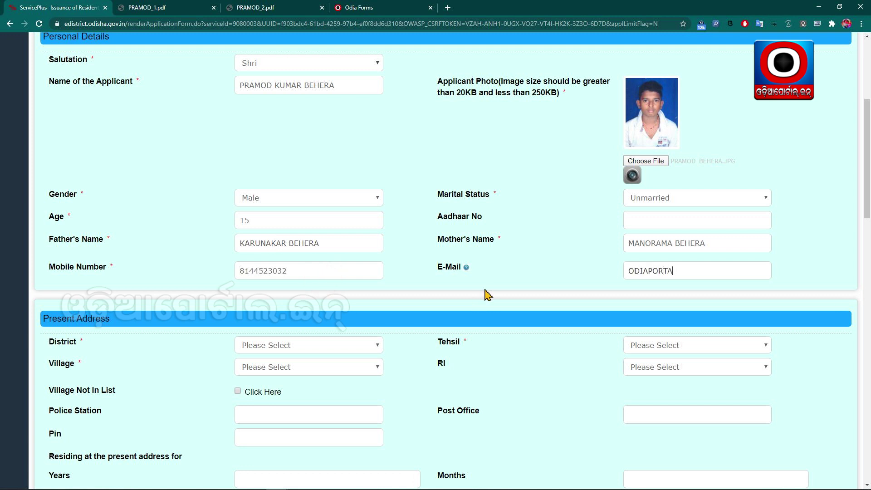
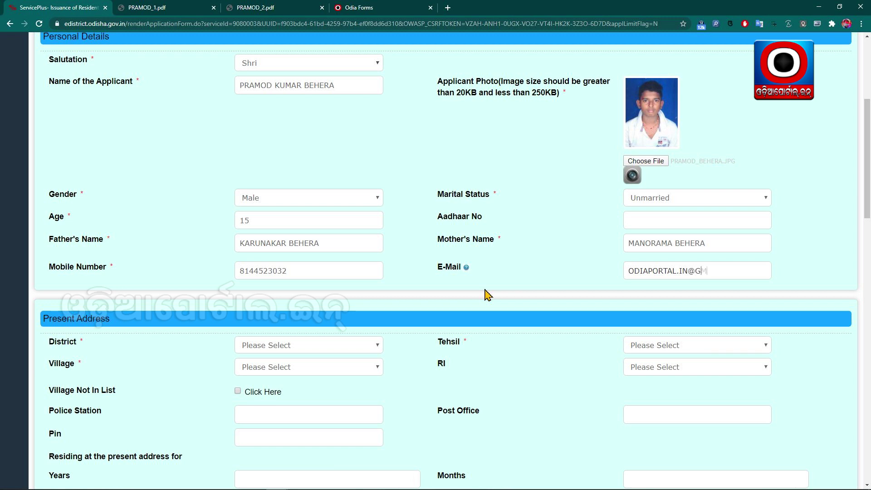
click(485, 291)
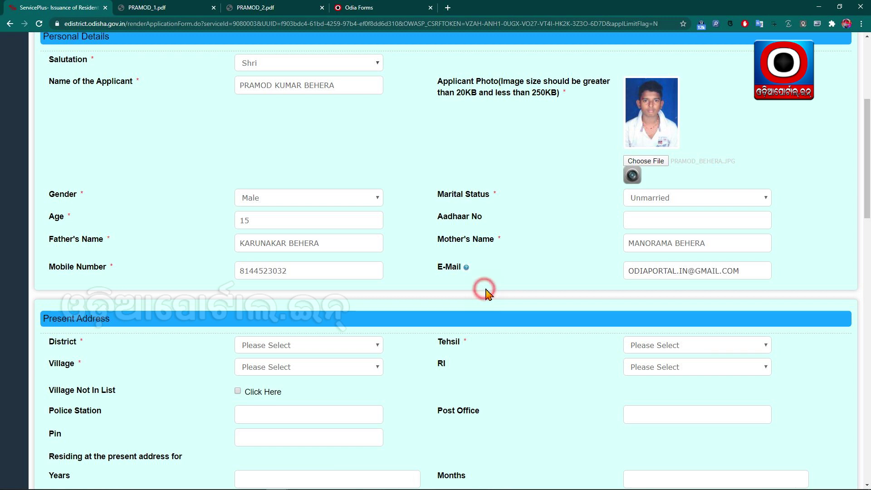
scroll(484, 294, down, 5)
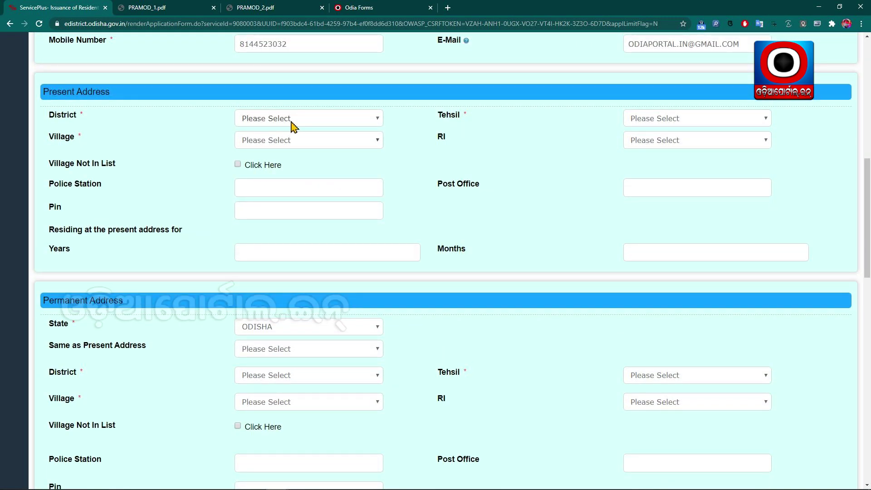
- Choose the present-address district, tehsil and village from their lists
click(300, 120)
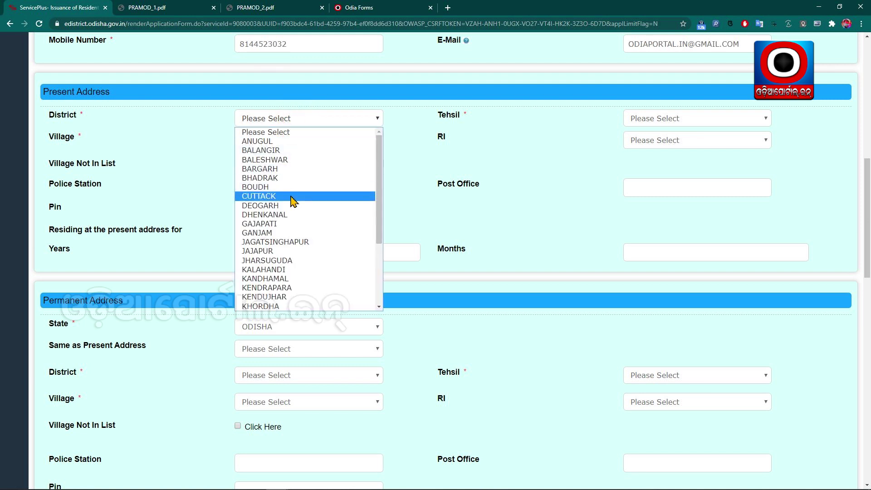
click(434, 141)
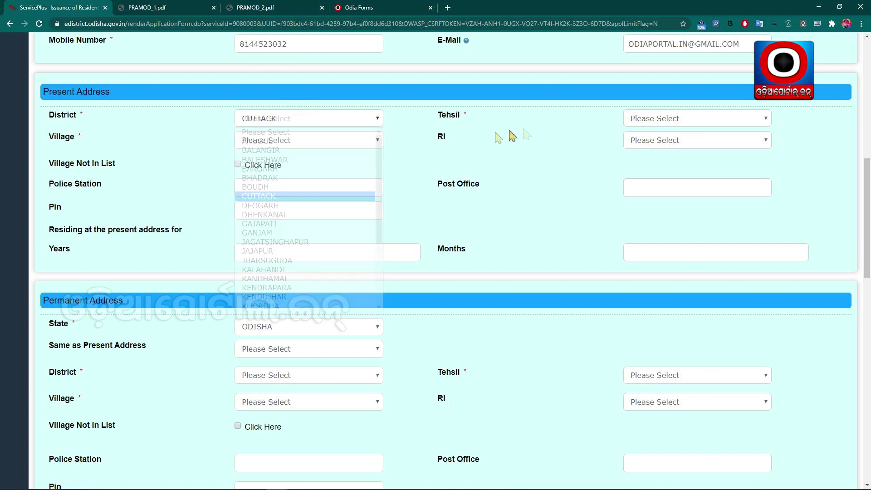
click(693, 120)
click(676, 242)
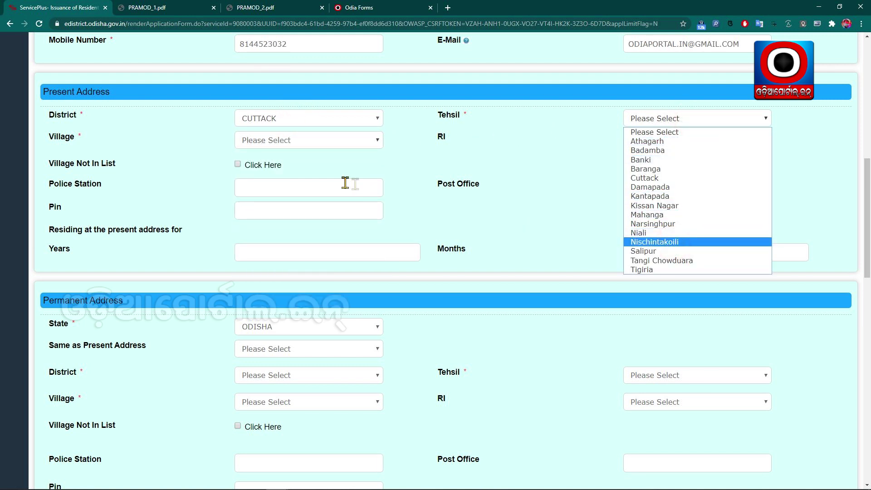
click(290, 139)
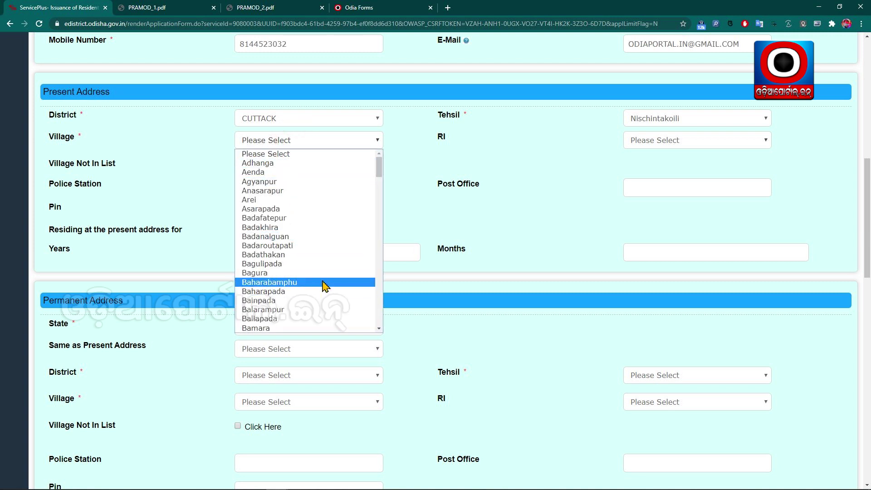
text(nis)
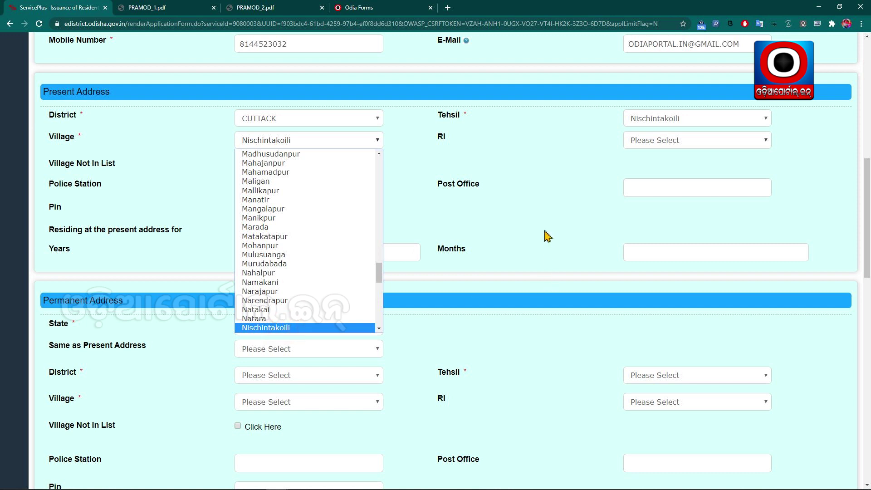
key(Return)
- Enter the police station, reuse it as the post office, and fill in the PIN code
click(307, 186)
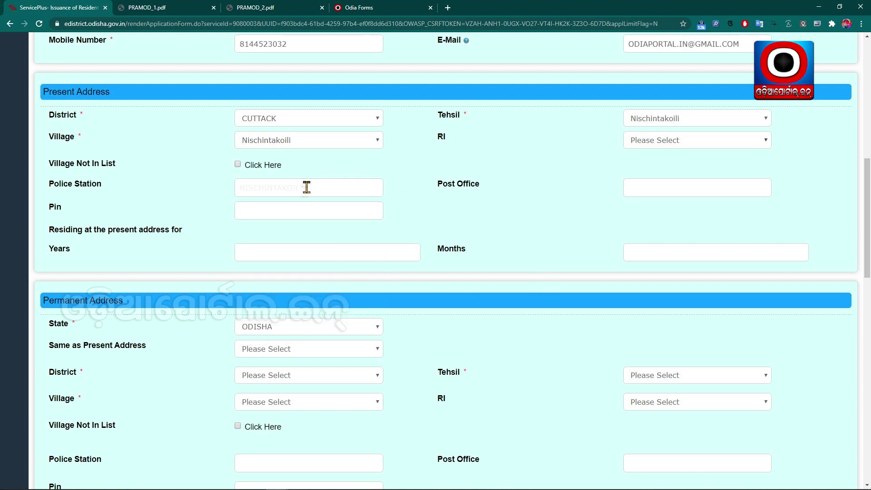
text(NISCHINTAKOILI)
double_click(338, 189)
drag(260, 193, 664, 193)
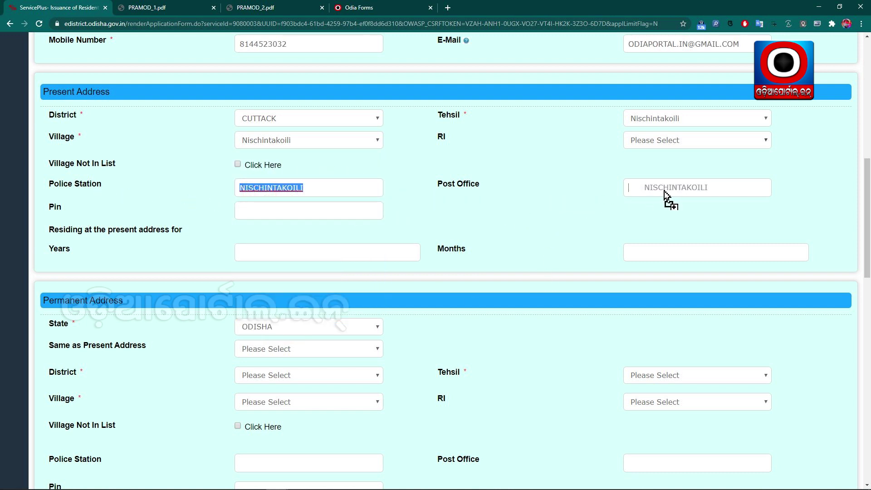
click(312, 211)
text(754207)
- Record residence at the present address as 15 years and 5 months
scroll(501, 205, down, 2)
click(271, 171)
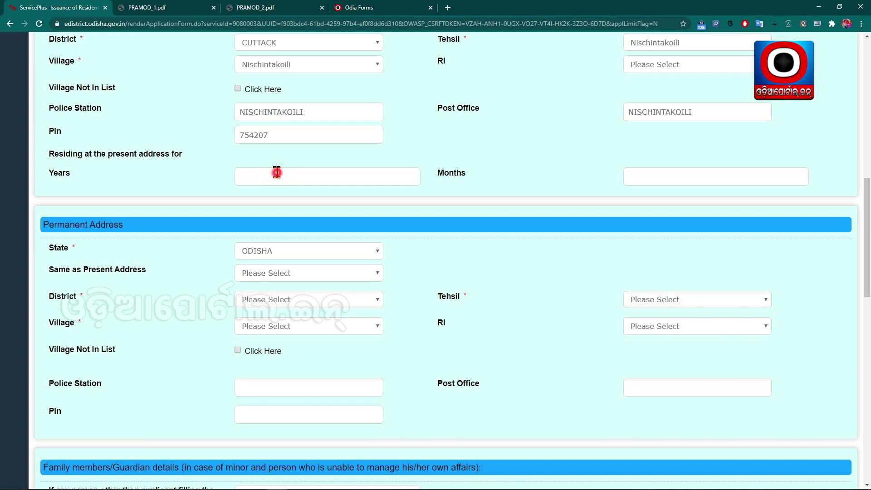
drag(48, 155, 193, 163)
click(267, 175)
click(259, 178)
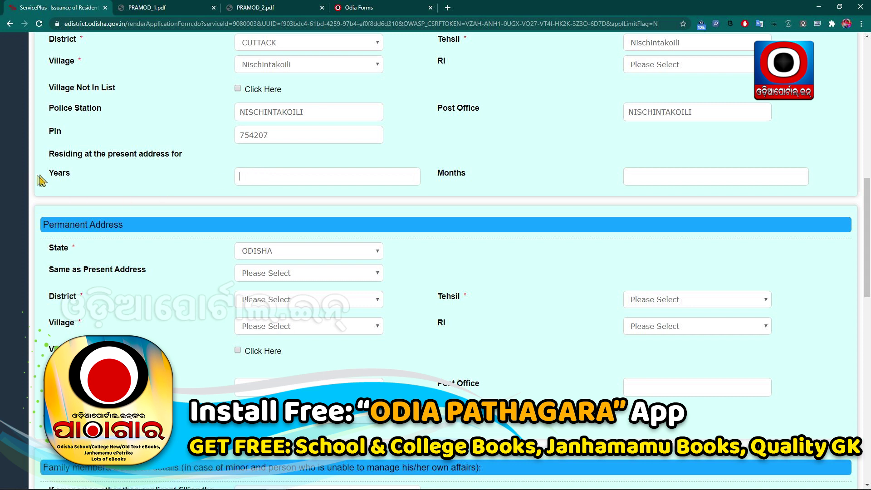
click(300, 180)
click(696, 175)
click(339, 180)
drag(47, 153, 120, 184)
click(132, 183)
click(274, 178)
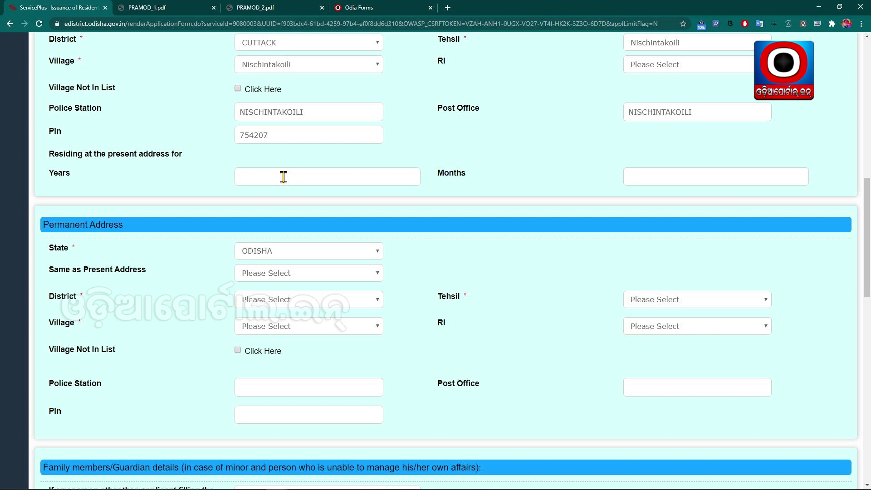
click(282, 176)
text(5)
- Set permanent address same as present address to Yes
scroll(498, 182, down, 2)
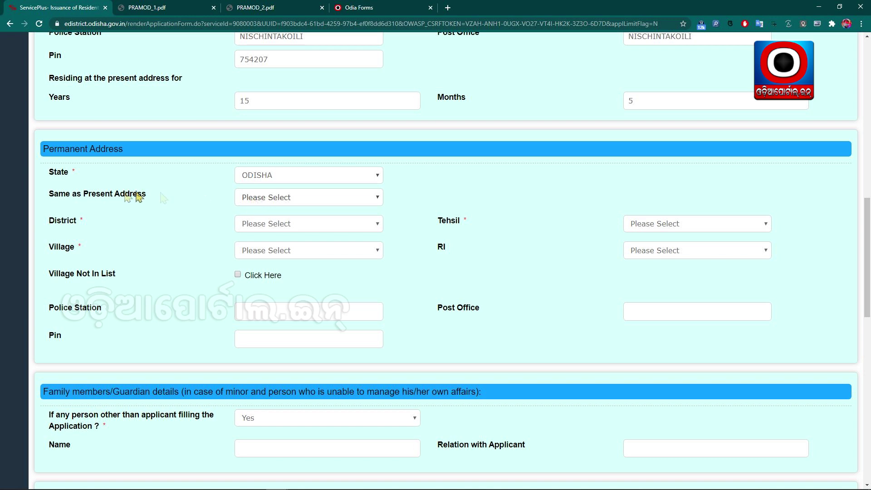
click(304, 197)
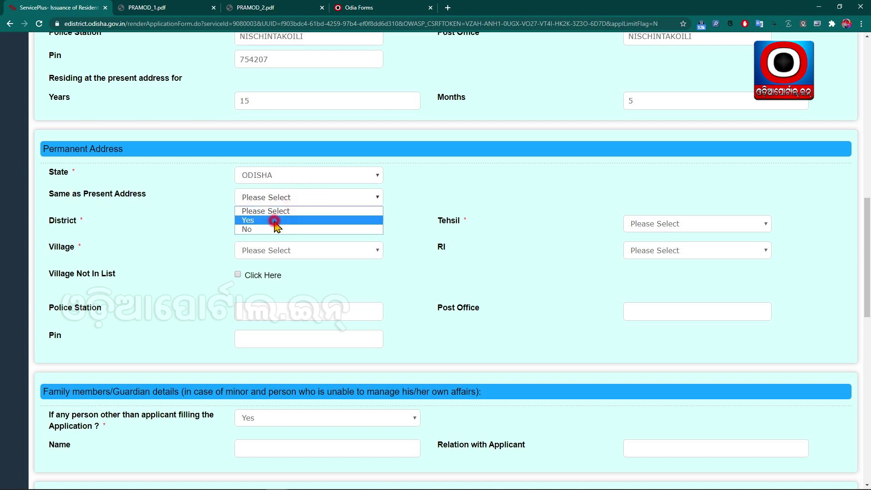
click(276, 220)
scroll(342, 335, down, 5)
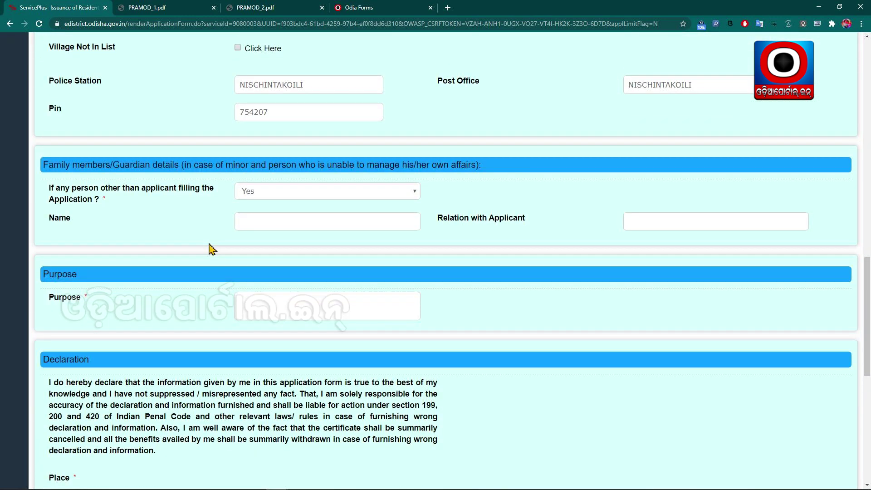
- Choose Yes for another person filling the form, with the guardian's name and relation FATHER
scroll(152, 208, down, 3)
scroll(129, 148, up, 3)
click(350, 190)
click(283, 216)
click(262, 220)
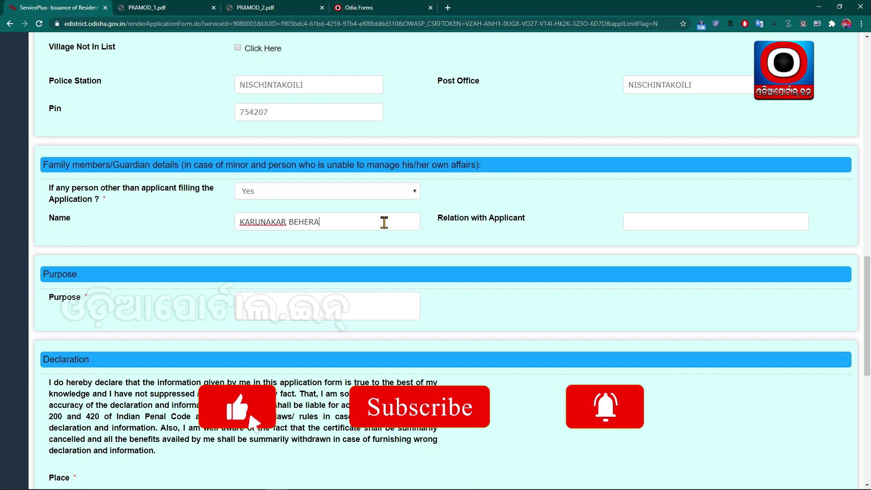
key(Tab)
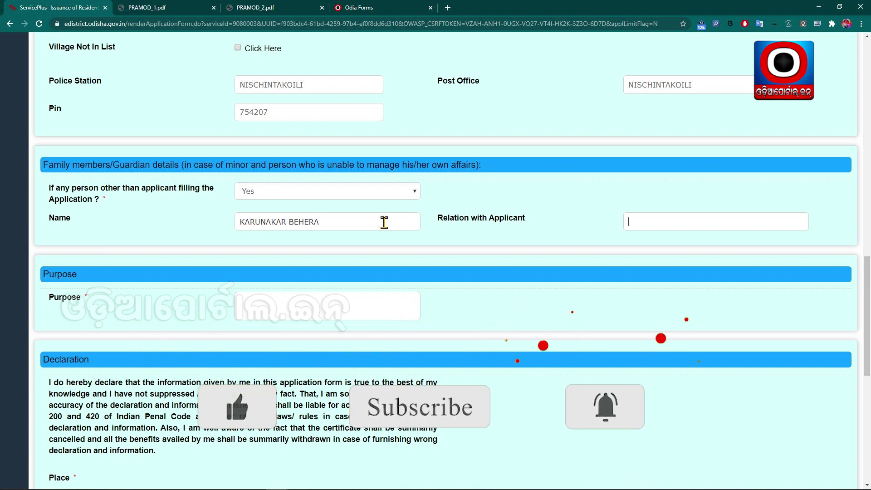
text(FATHER)
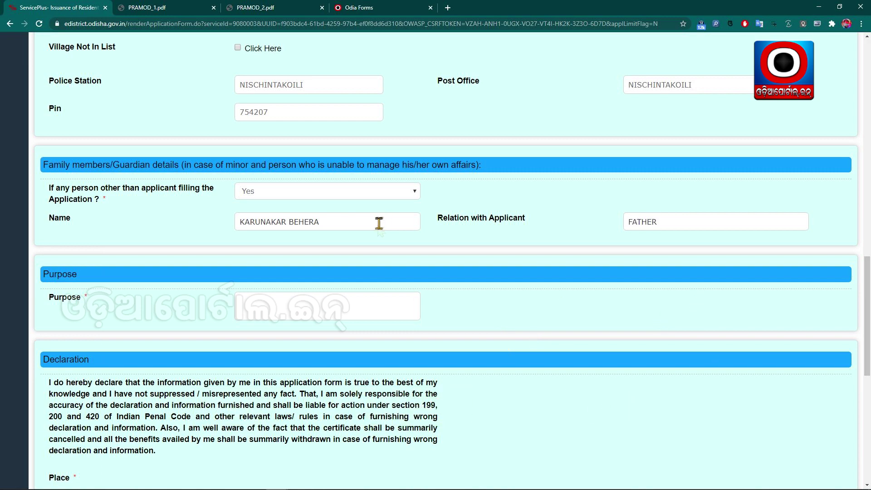
- Enter the certificate purpose 'FOR STUDY AND STIPEND BENEFITS'
scroll(298, 221, down, 2)
click(298, 224)
scroll(288, 220, down, 2)
click(278, 146)
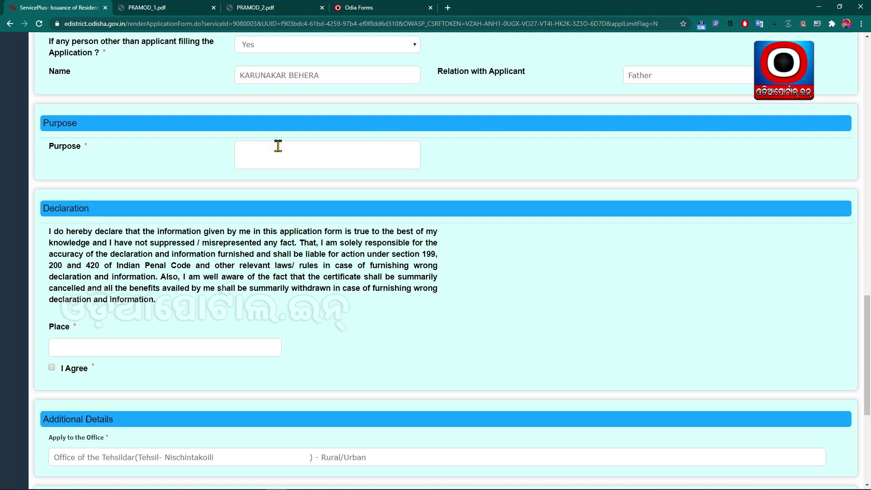
text(FOR)
text(STUDY AND STIPEND BENEFITS)
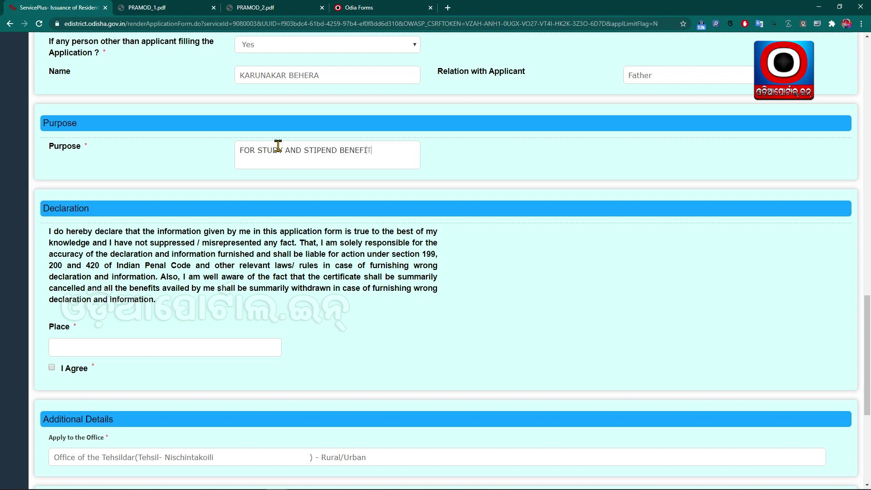
click(625, 94)
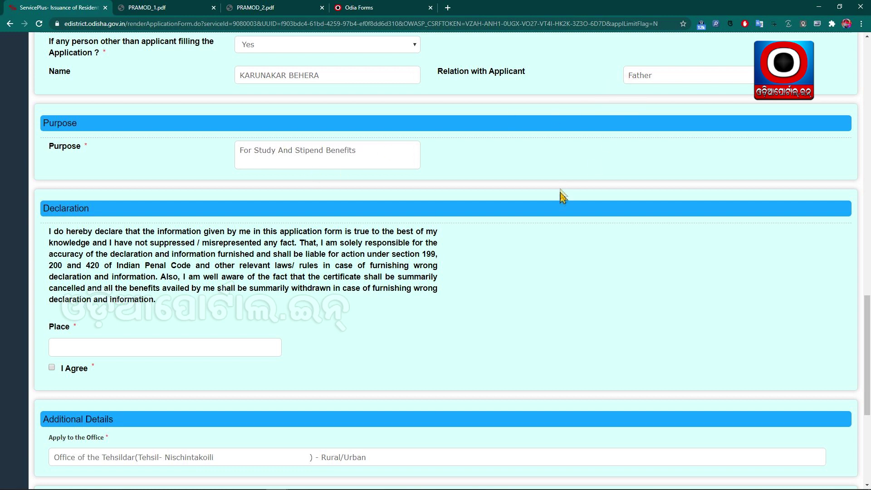
- Enter NISCHINTAKOILI as the declaration place and tick I Agree
scroll(562, 188, down, 2)
click(88, 278)
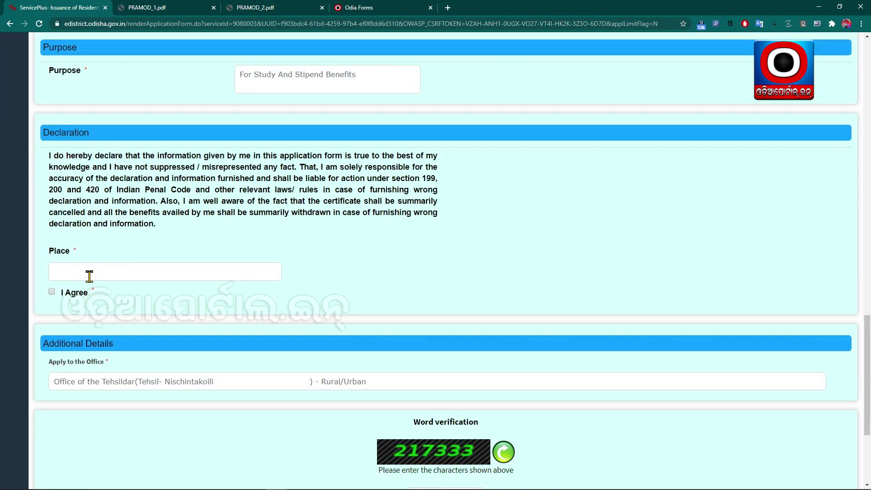
text(NISCHINTAKOILI)
scroll(89, 276, down, 2)
click(52, 217)
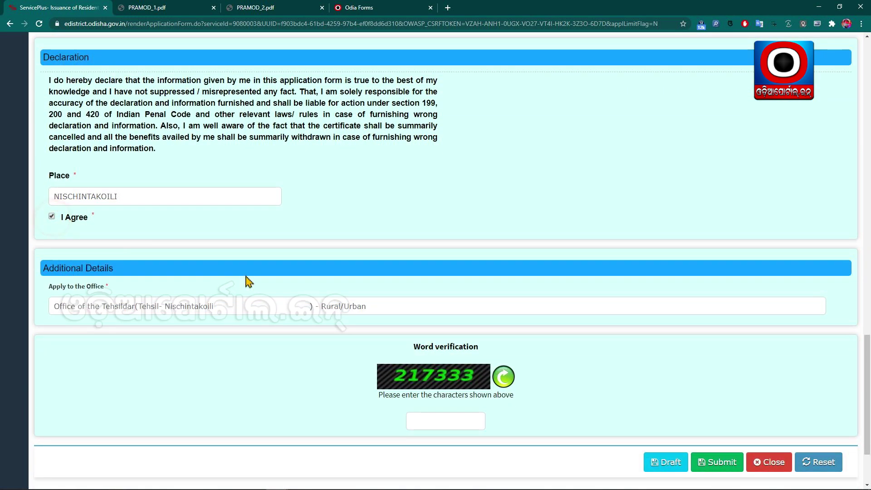
- Enter the captcha characters in the Word verification box
scroll(247, 281, down, 3)
click(458, 314)
text(217333)
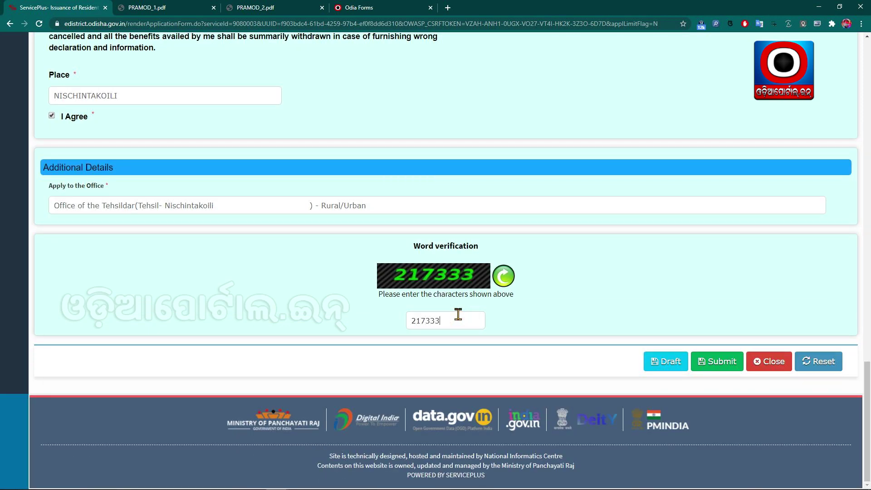
click(366, 345)
scroll(366, 348, up, 20)
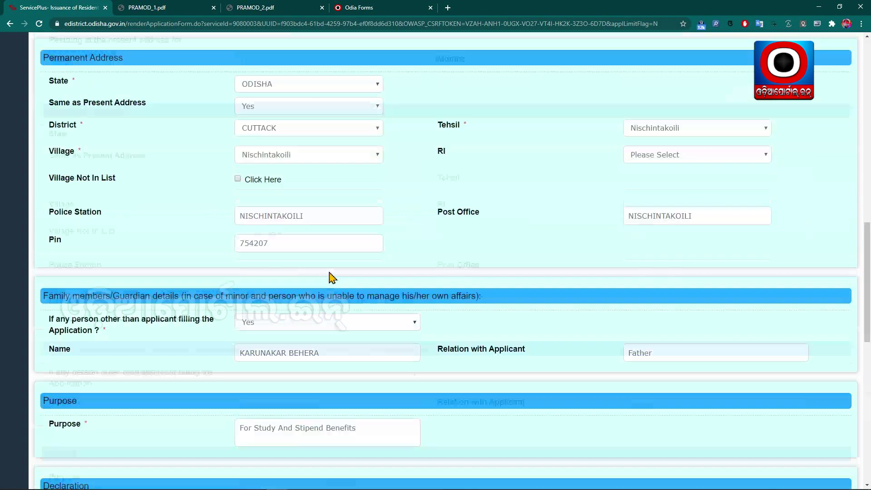
scroll(332, 279, down, 4)
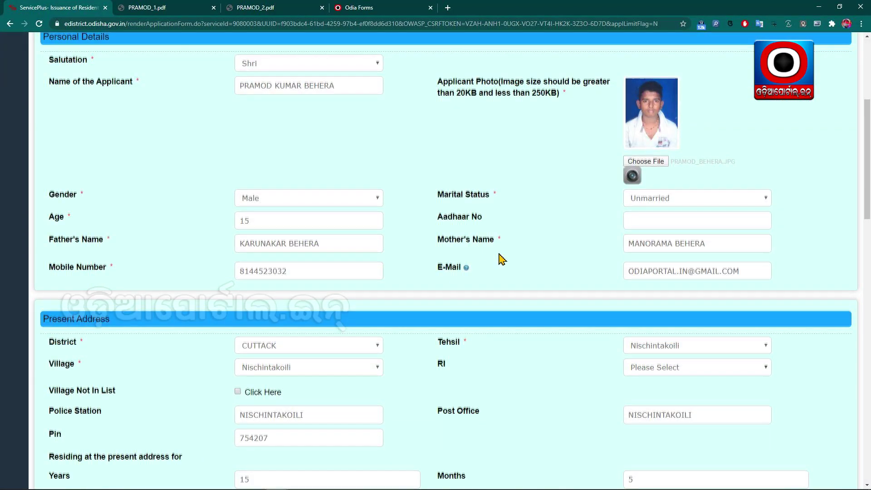
scroll(502, 259, down, 3)
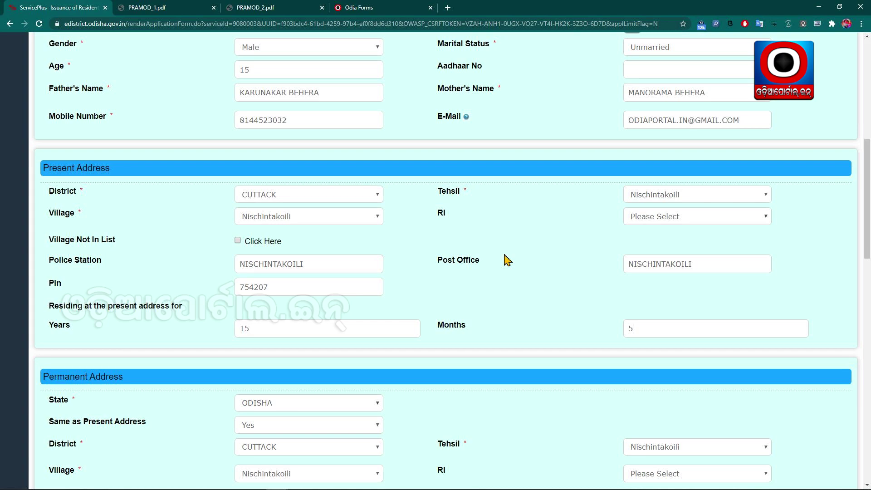
scroll(504, 263, down, 2)
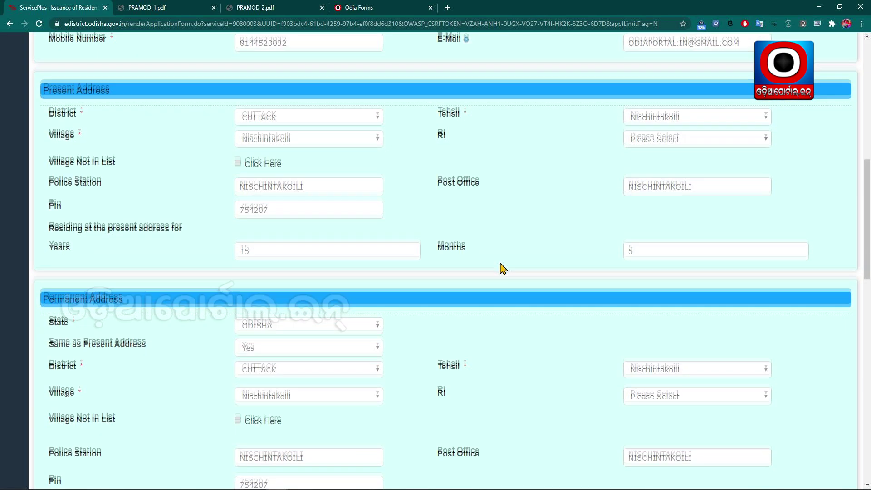
scroll(502, 269, down, 15)
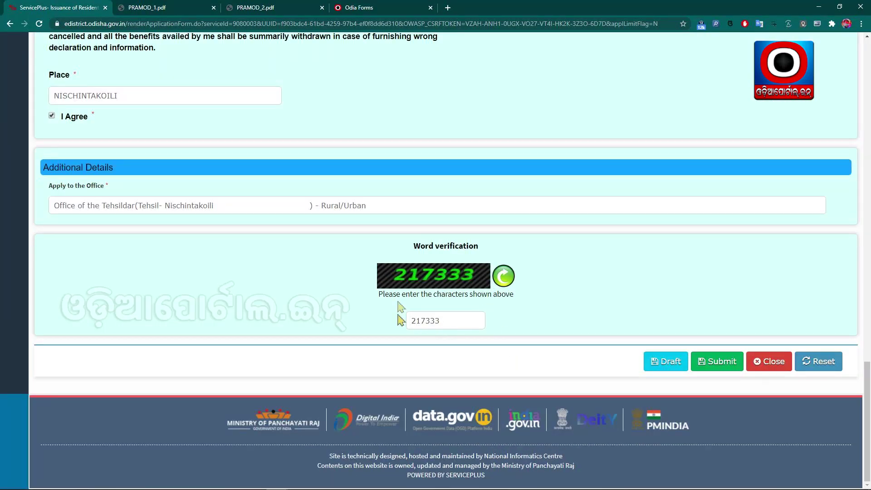
- Submit the form as a draft, collapse the side menu, and scroll the summary to Attach Annexure
click(720, 363)
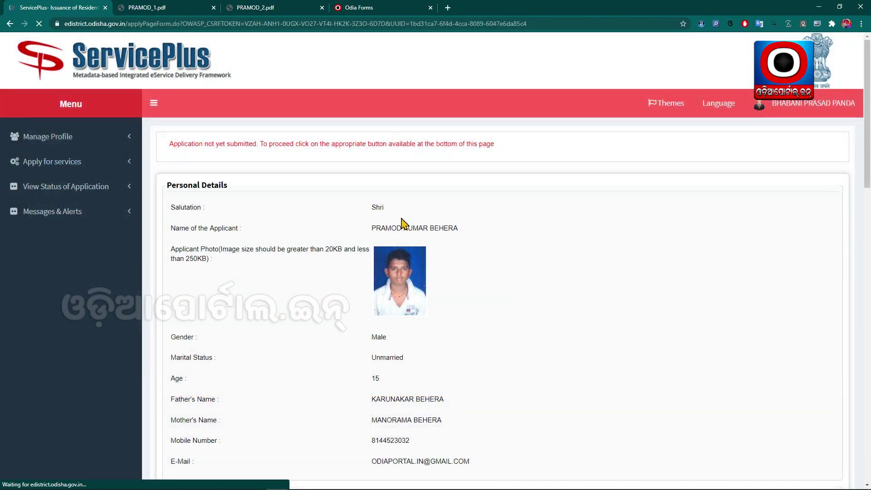
scroll(389, 222, up, 10)
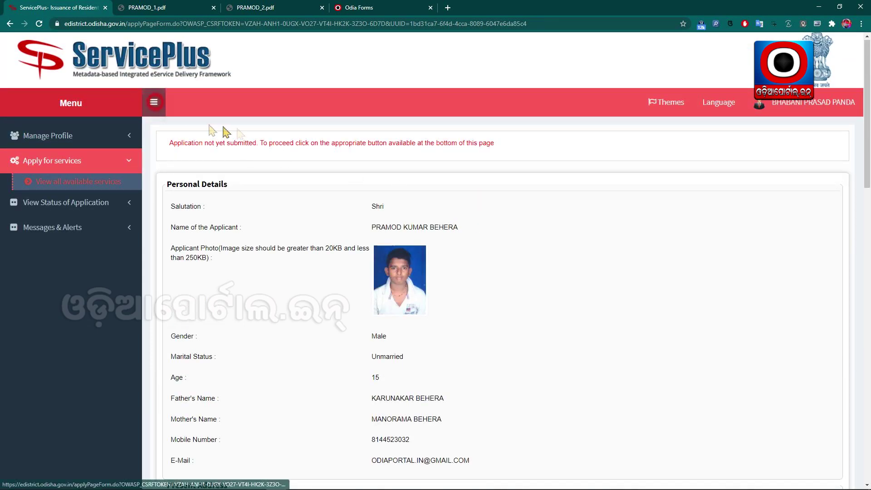
click(154, 101)
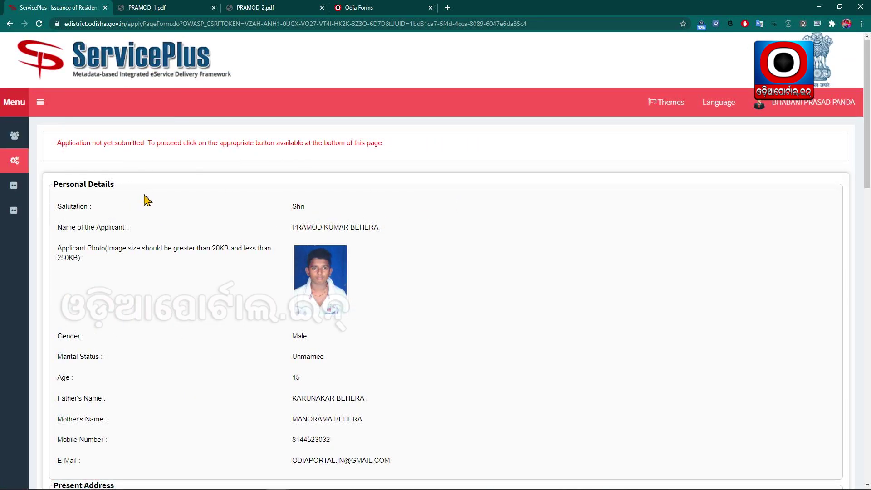
scroll(191, 230, down, 5)
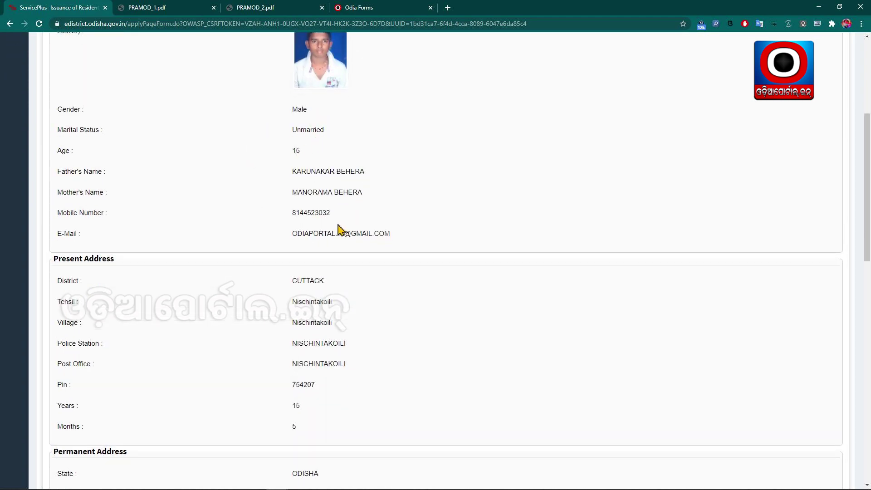
scroll(355, 233, down, 8)
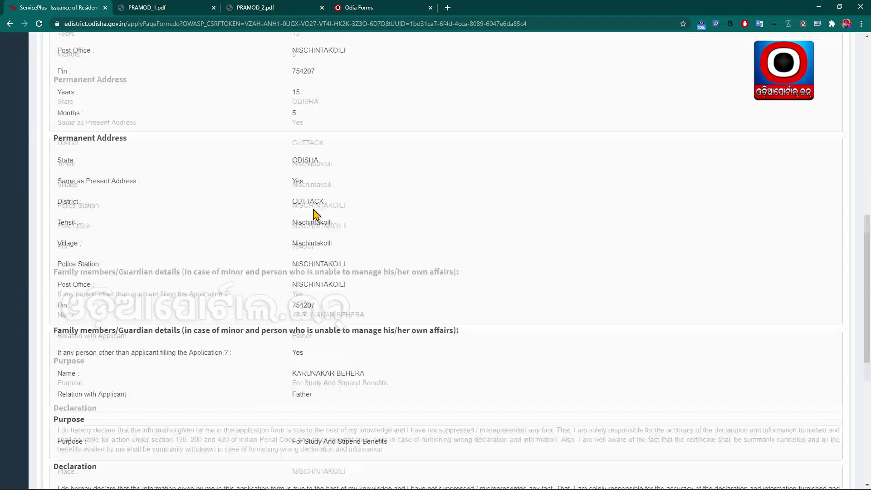
scroll(314, 229, down, 7)
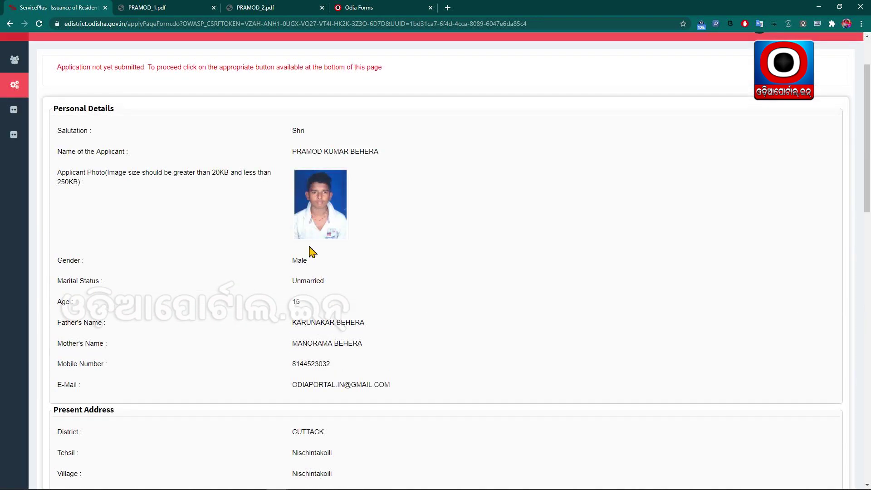
scroll(312, 265, down, 10)
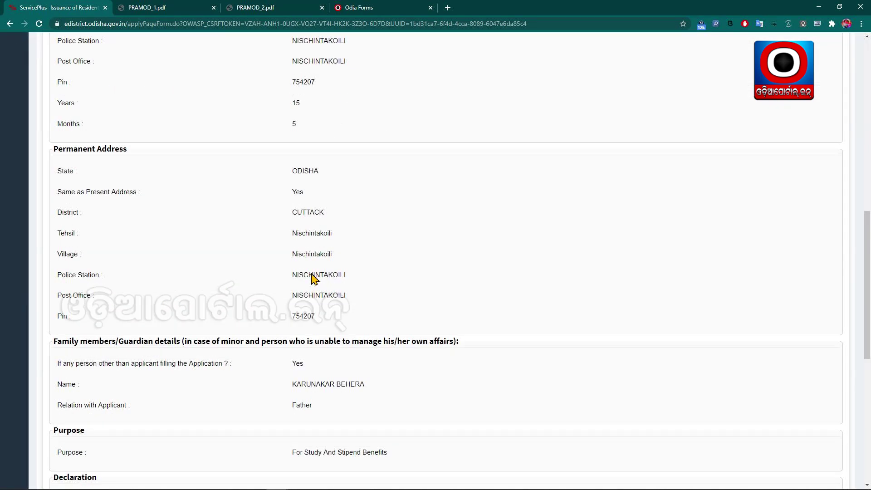
scroll(313, 277, down, 8)
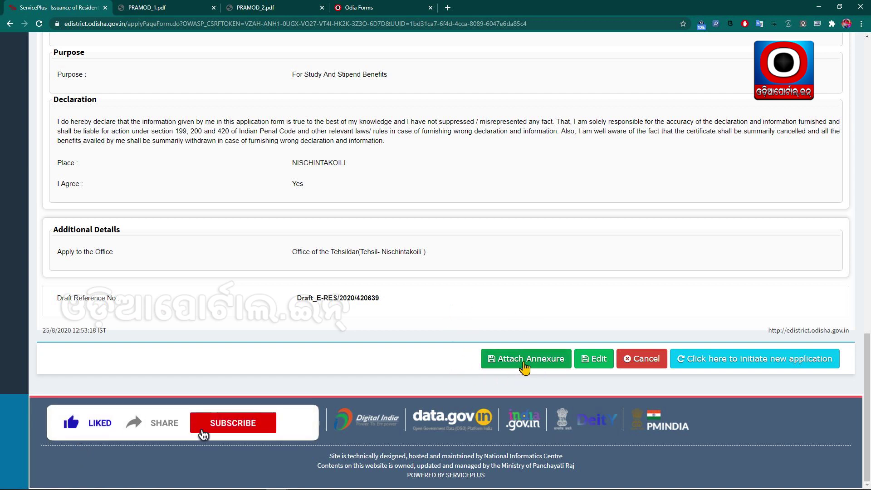
- Open Attach Annexure and check the PRAMOD_1.pdf and PRAMOD_2.pdf scans before returning to ServicePlus
click(525, 358)
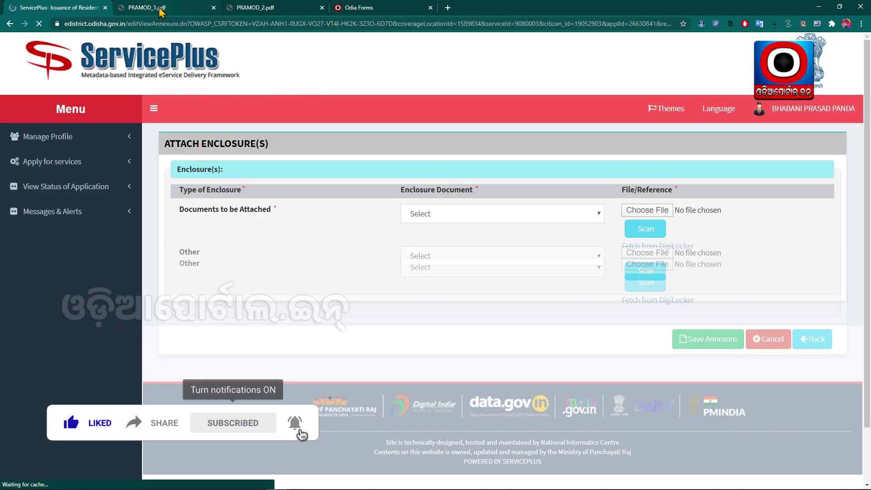
click(204, 9)
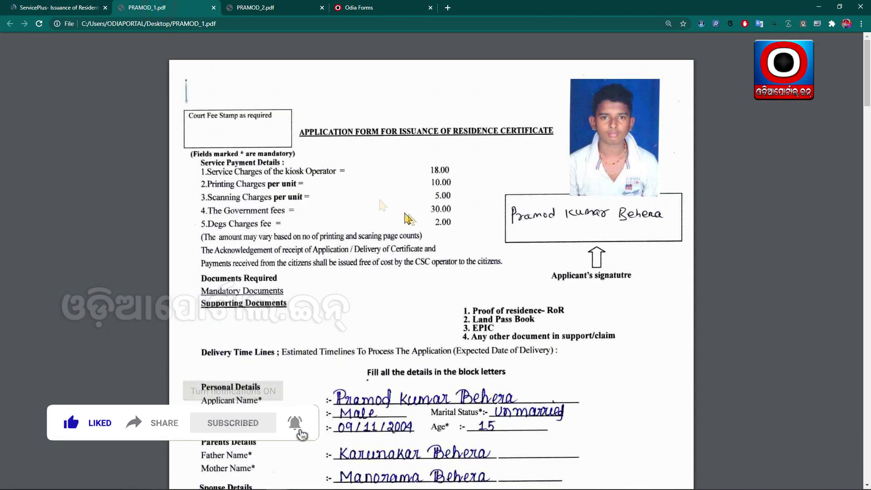
scroll(415, 219, down, 20)
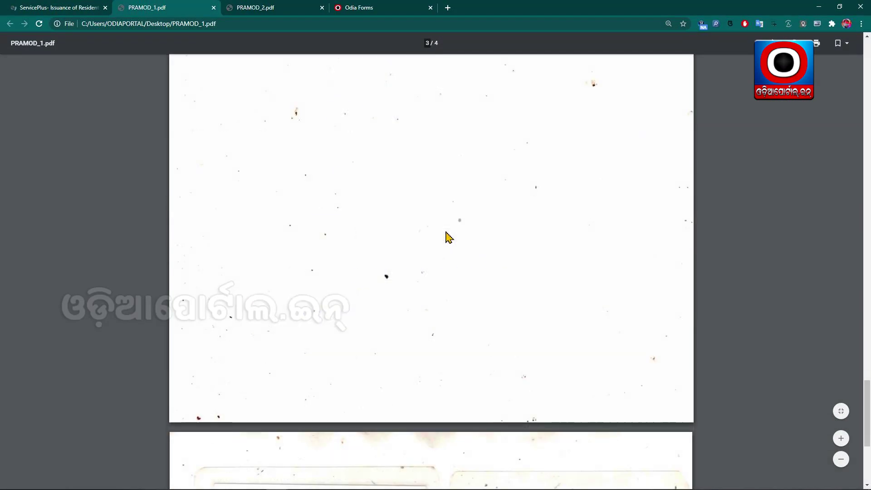
scroll(449, 240, down, 5)
click(272, 7)
scroll(403, 151, down, 8)
scroll(403, 151, down, 5)
scroll(389, 194, up, 13)
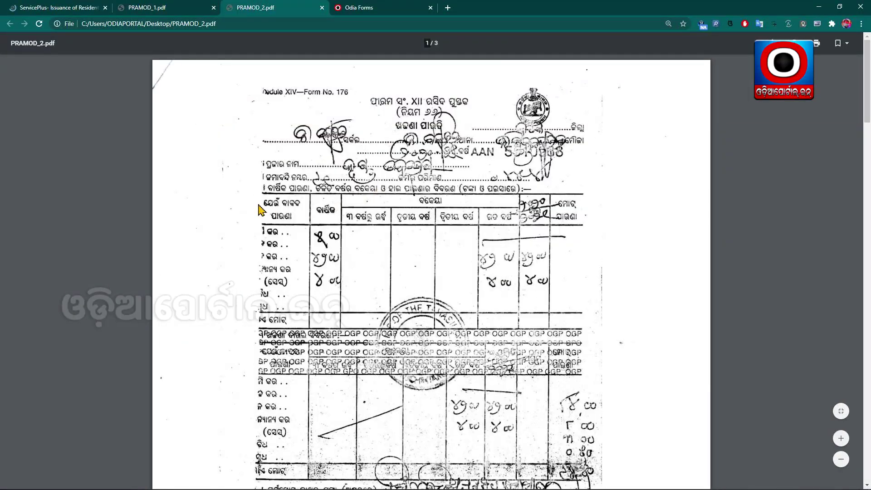
click(51, 6)
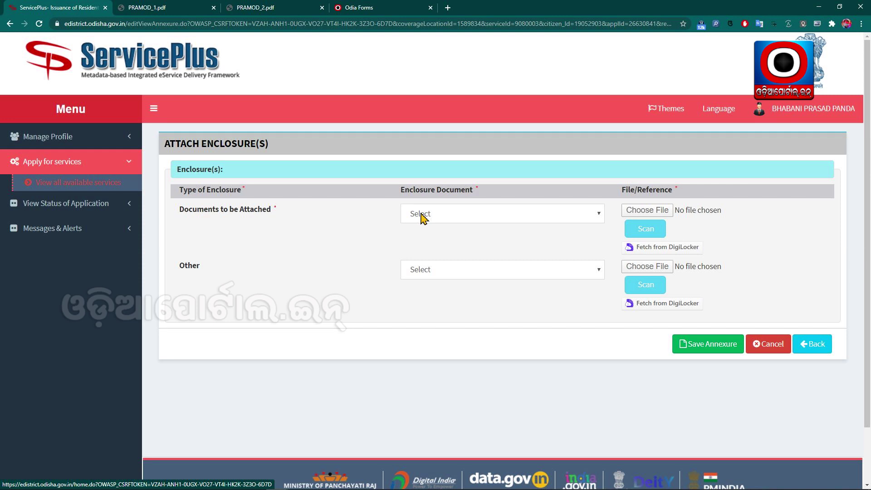
click(424, 217)
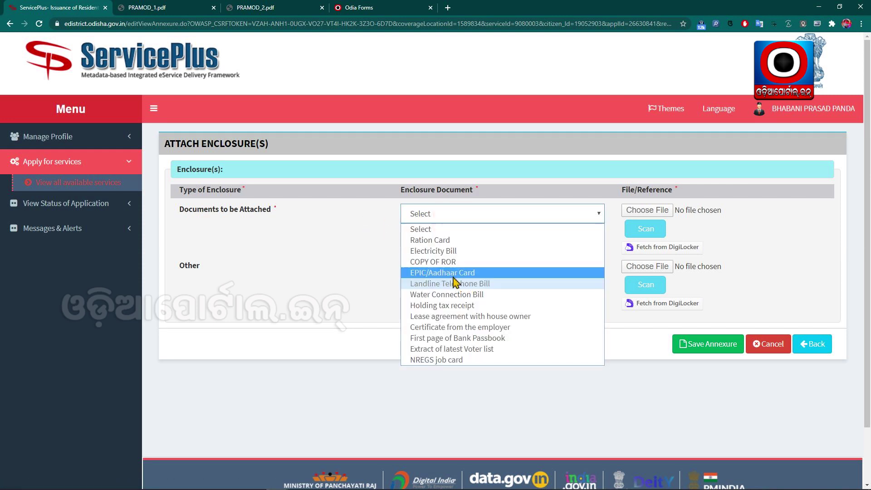
- Set the enclosure types to EPIC/Aadhaar Card and Other, naming the Other document ROR
click(455, 274)
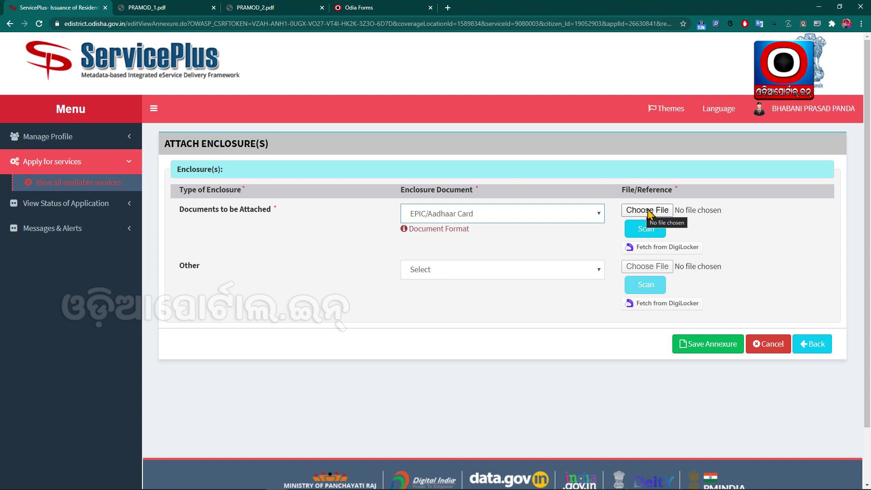
click(431, 271)
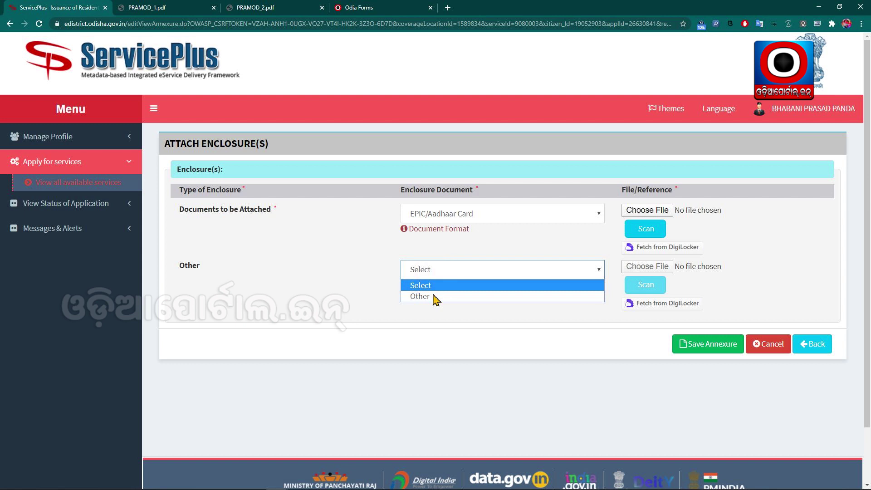
click(431, 297)
click(427, 297)
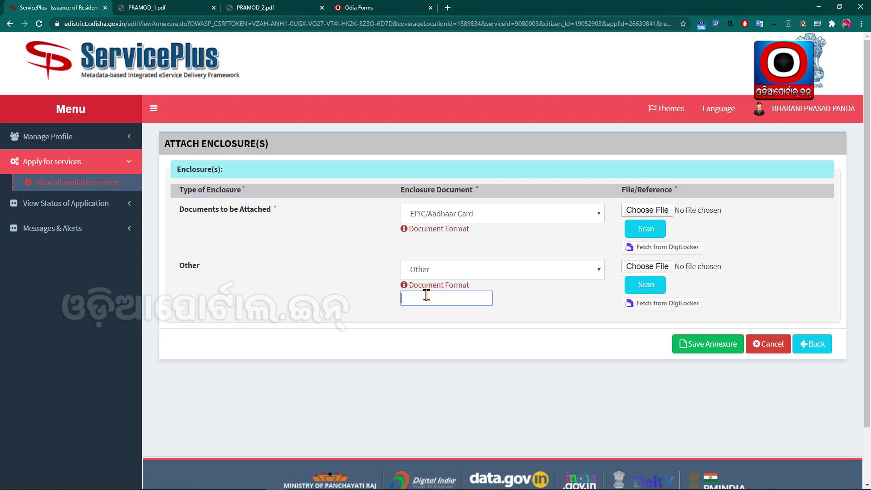
click(396, 335)
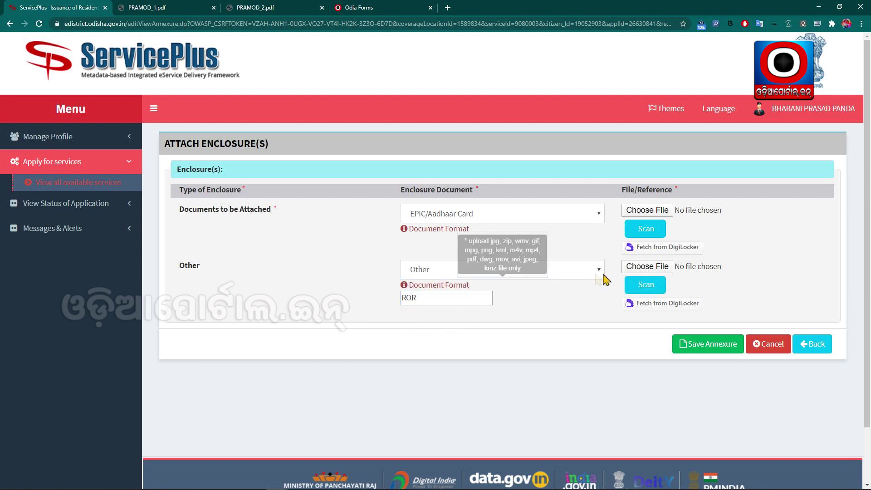
- Attach PRAMOD_1.pdf and PRAMOD_2.pdf and save the annexure
click(257, 8)
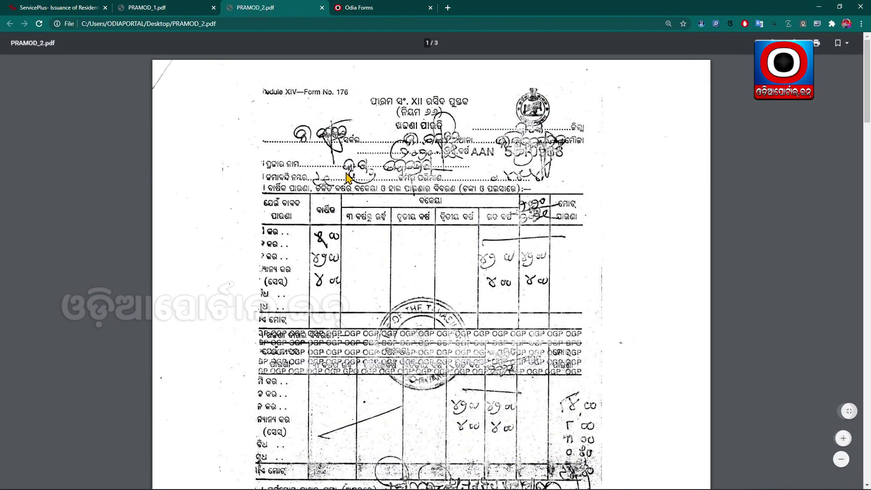
click(51, 7)
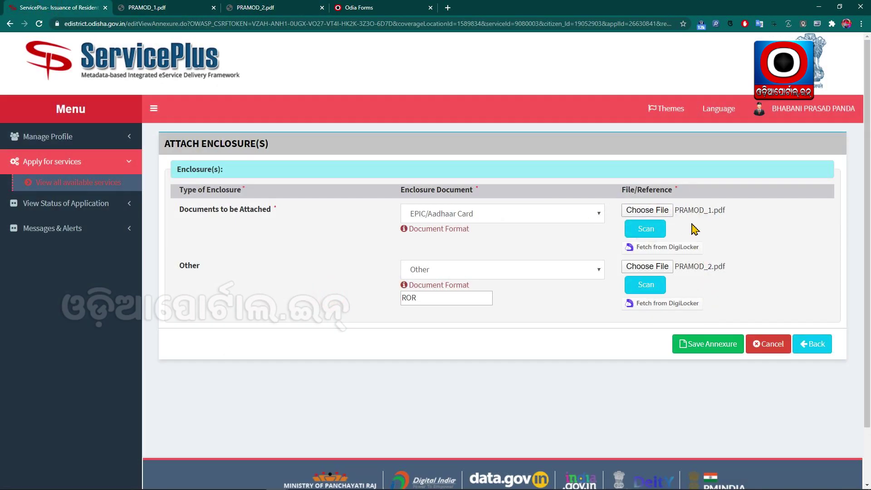
click(709, 347)
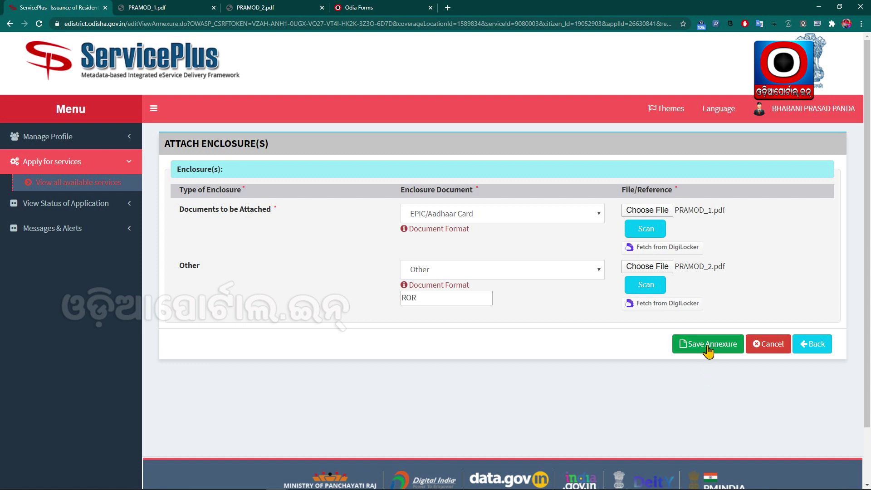
click(709, 347)
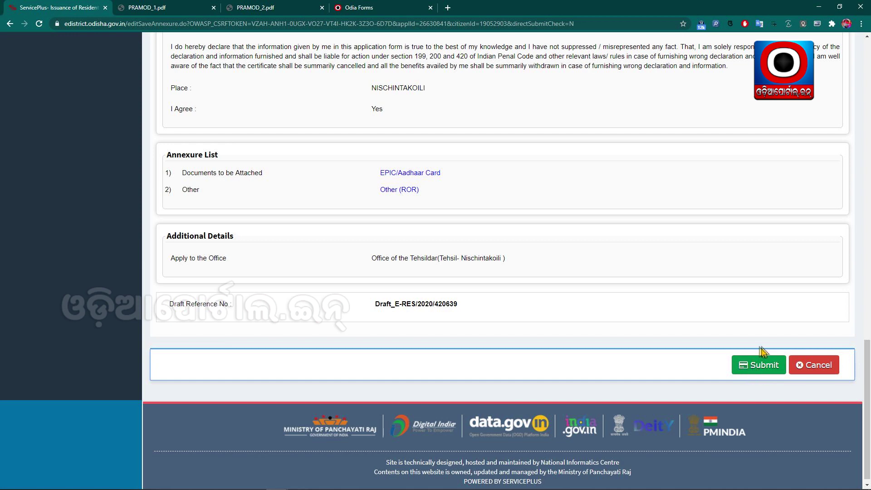
- Submit the Resident Certificate application from the preview page
click(765, 367)
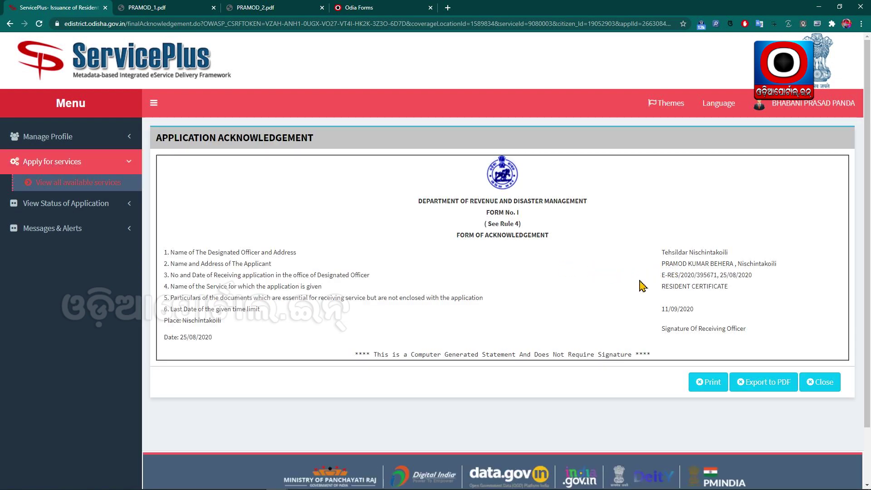
- Collapse the sidebar, zoom in, and select the E-RES reference number on the acknowledgement
click(154, 103)
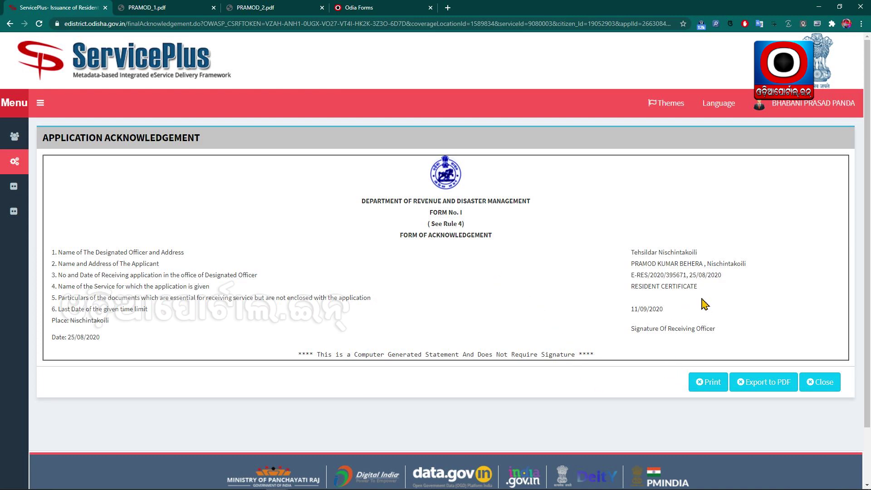
key(ctrl+plus)
key(ctrl+plus)
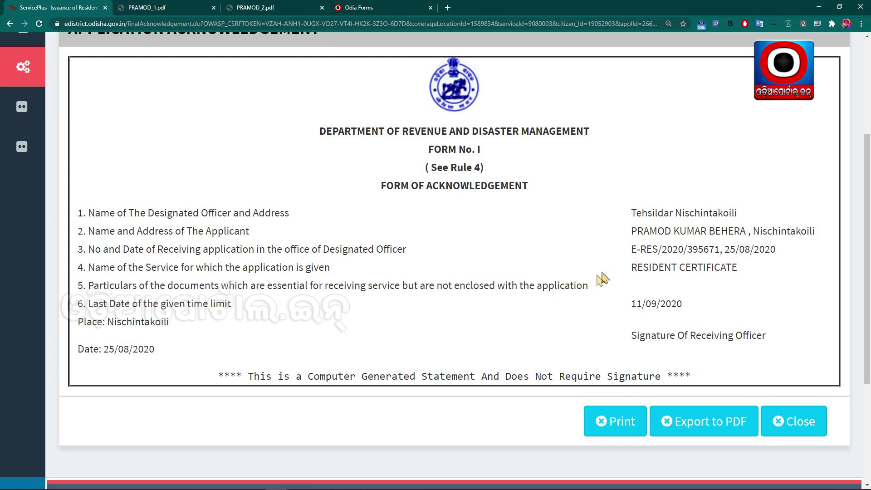
drag(633, 250, 719, 250)
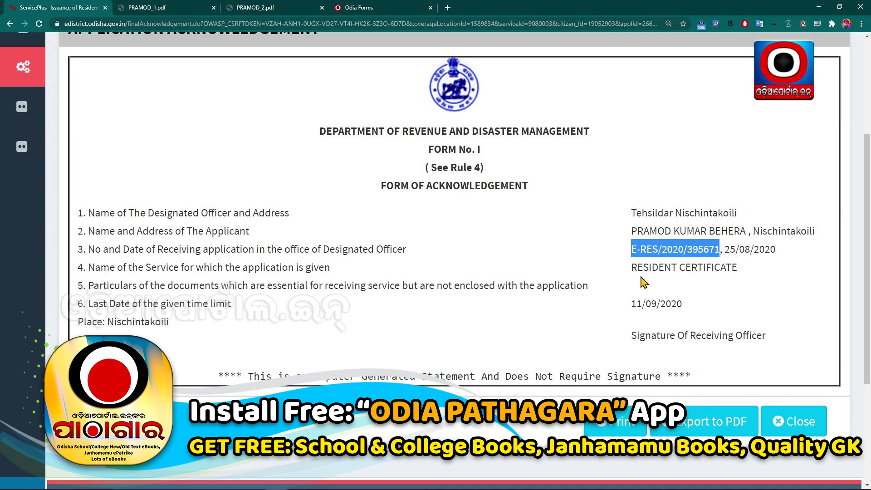
click(613, 284)
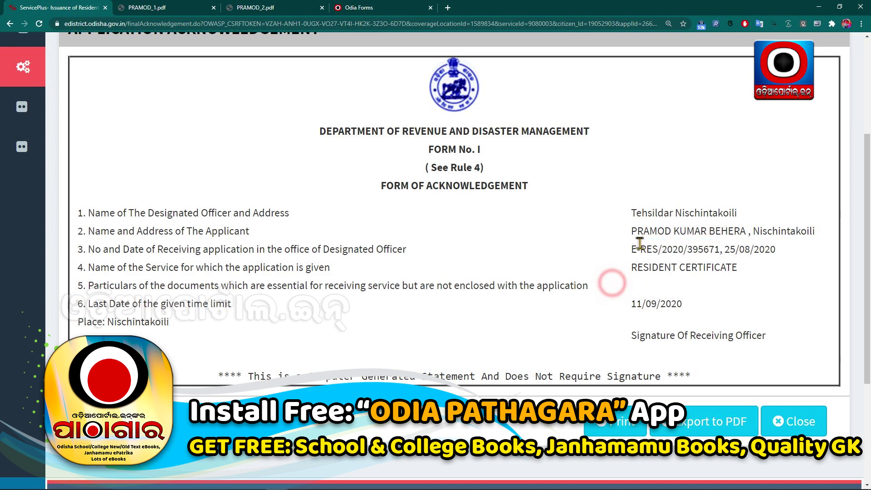
drag(631, 248, 719, 245)
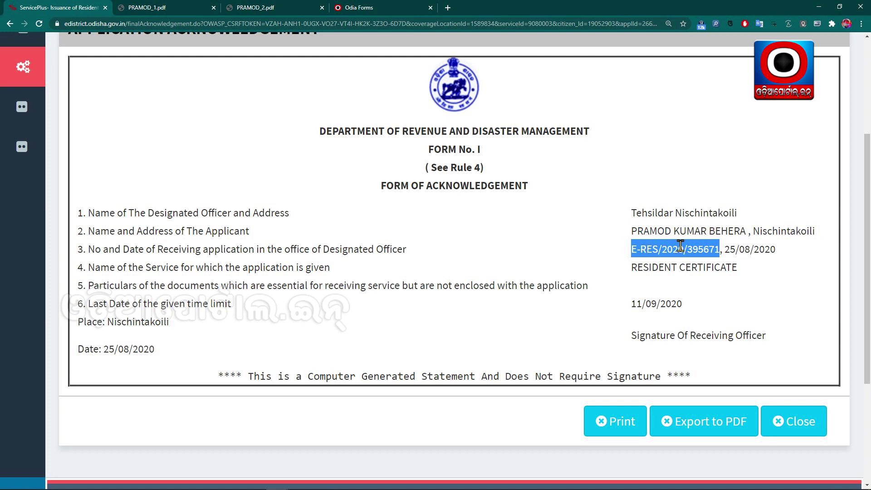
- Copy the E-RES reference number via the context menu and zoom back out
key(ctrl+minus)
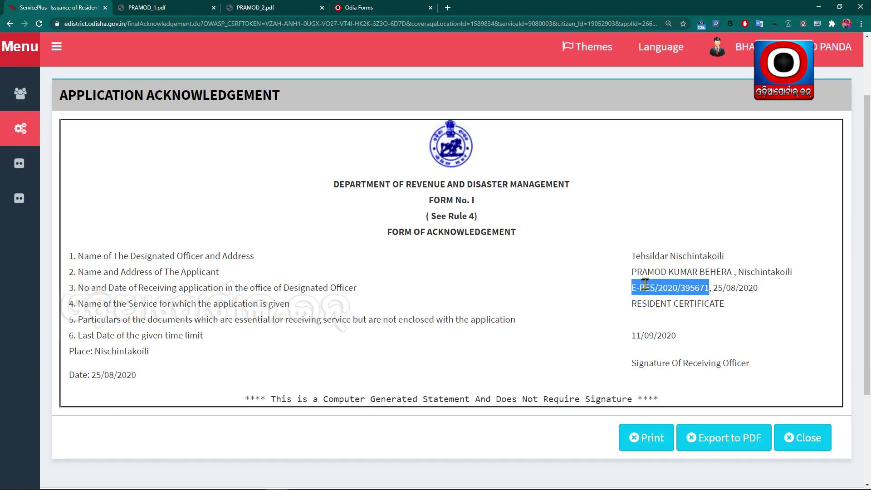
drag(630, 288, 707, 287)
right_click(693, 288)
click(704, 296)
scroll(559, 277, up, 2)
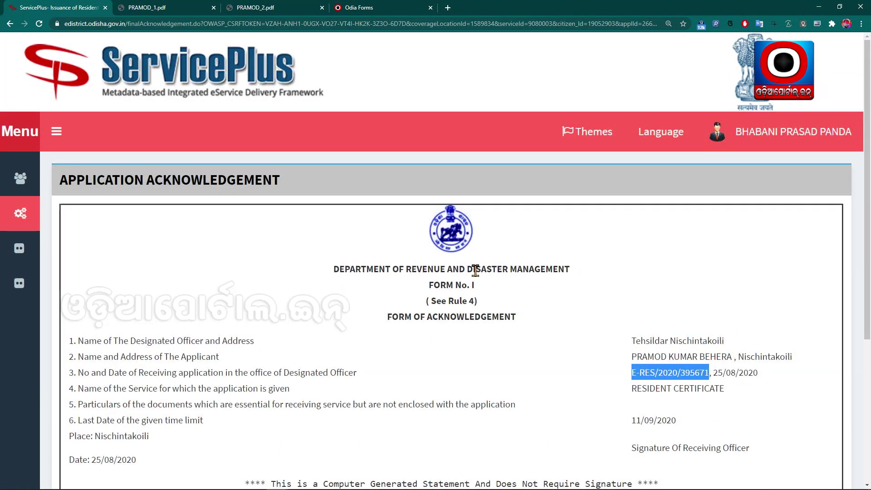
click(433, 328)
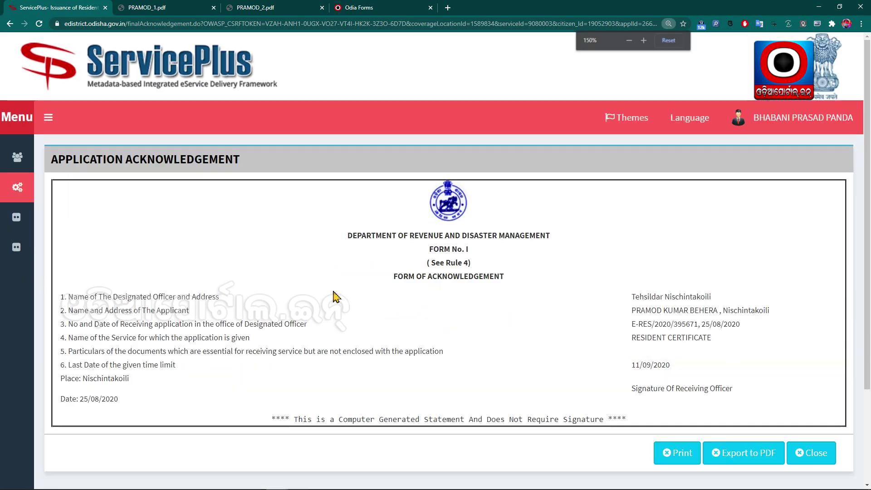
key(ctrl+minus)
- Open View Status of Application > Track application status from the expanded menu
click(49, 117)
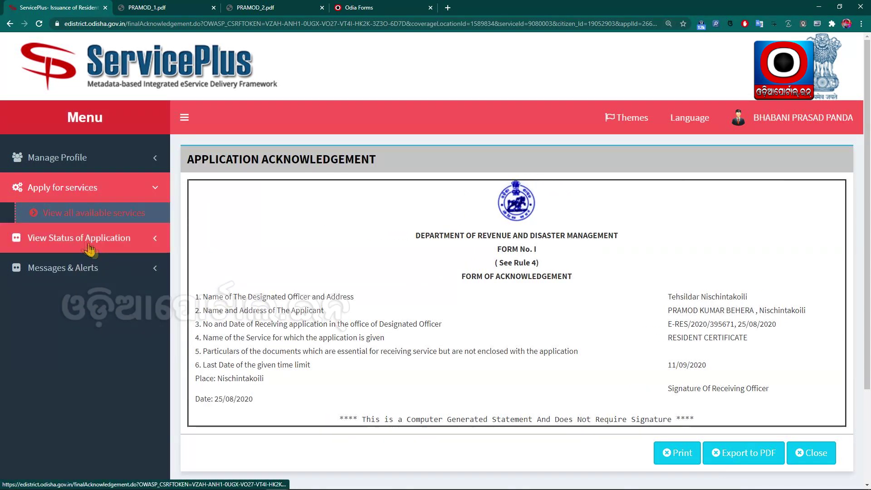
click(79, 240)
scroll(318, 245, down, 2)
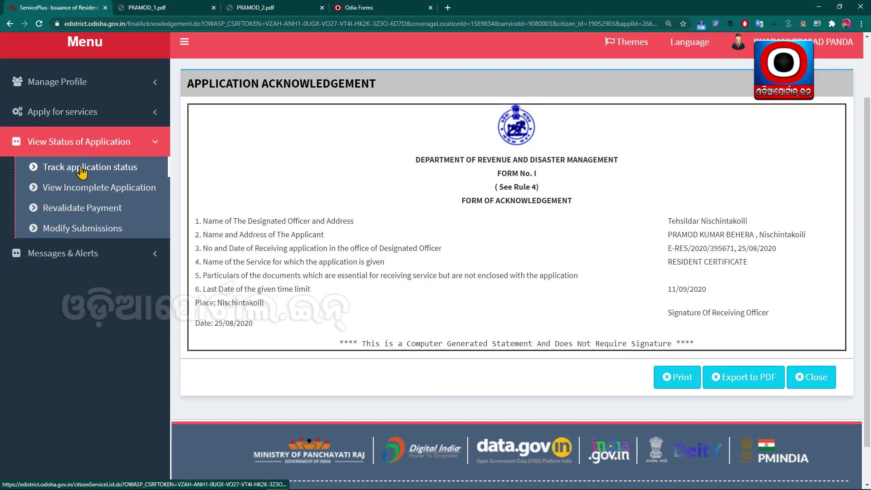
click(82, 172)
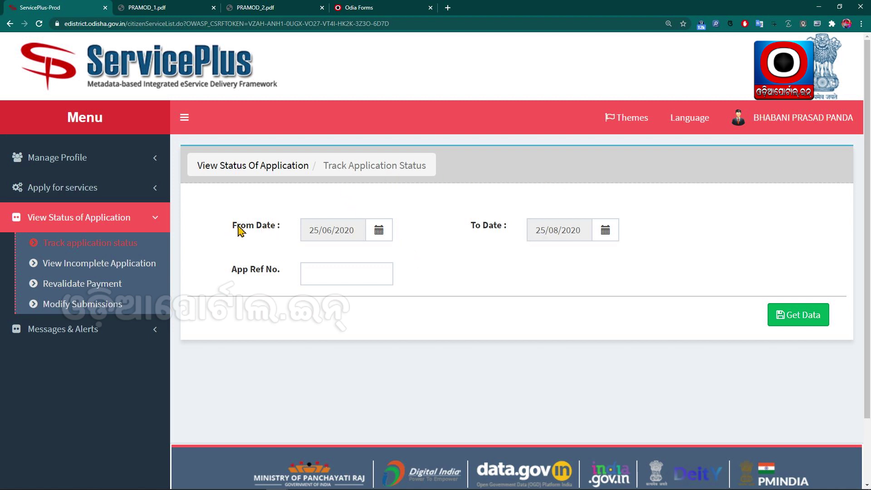
drag(235, 228, 301, 234)
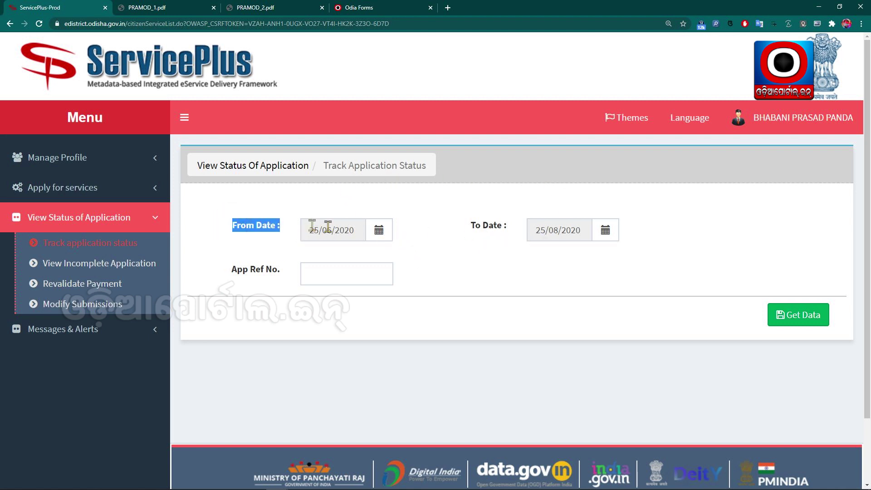
click(463, 263)
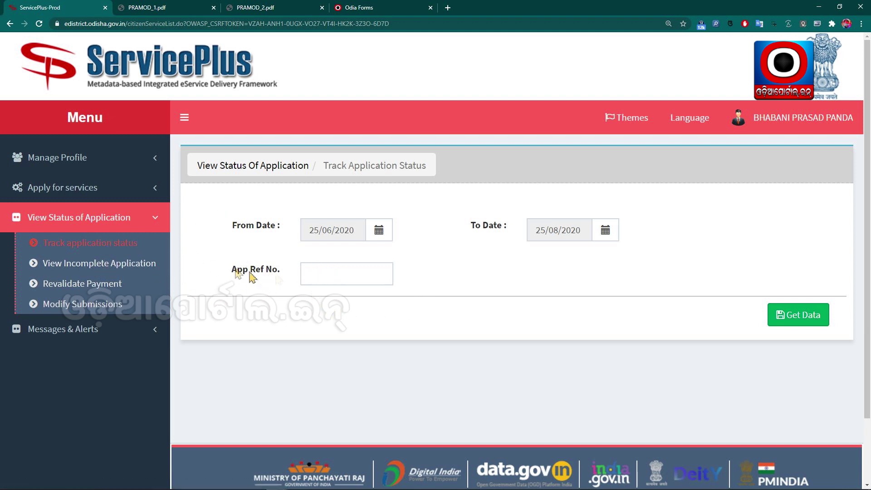
- Paste the reference into App Ref No. and run Get Data
click(354, 275)
key(ctrl+v)
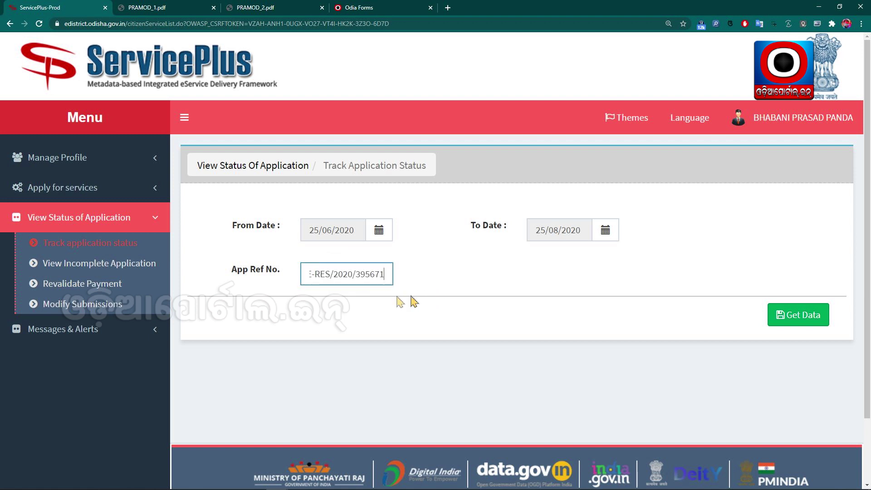
drag(355, 274, 313, 275)
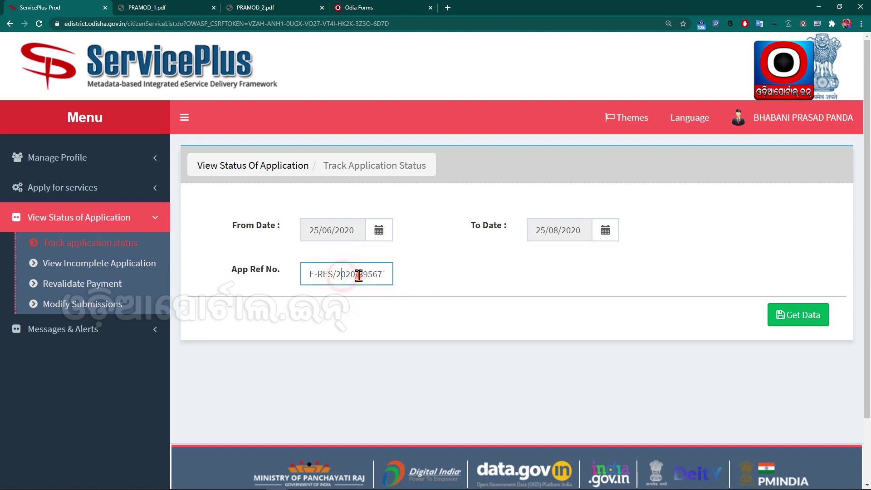
click(801, 315)
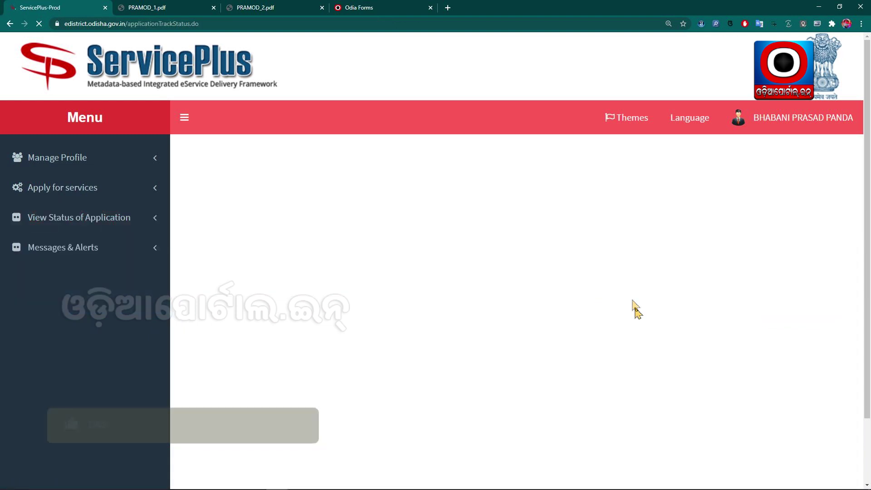
- View the application's status details, showing Initiated, then close them
scroll(354, 402, down, 3)
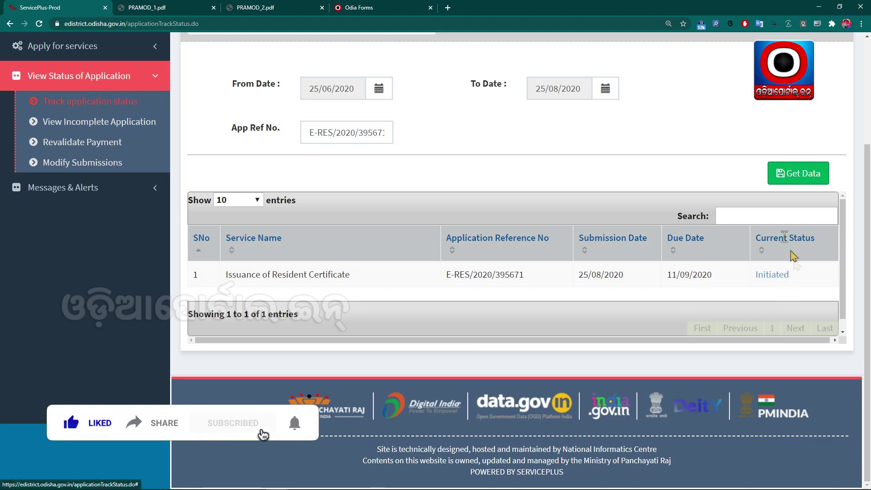
click(773, 275)
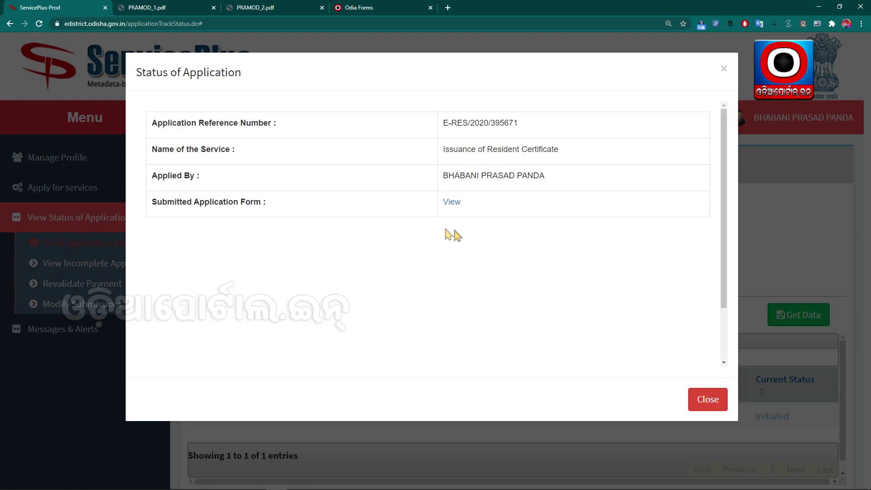
scroll(512, 238, down, 3)
scroll(635, 318, up, 3)
click(708, 399)
scroll(671, 273, down, 3)
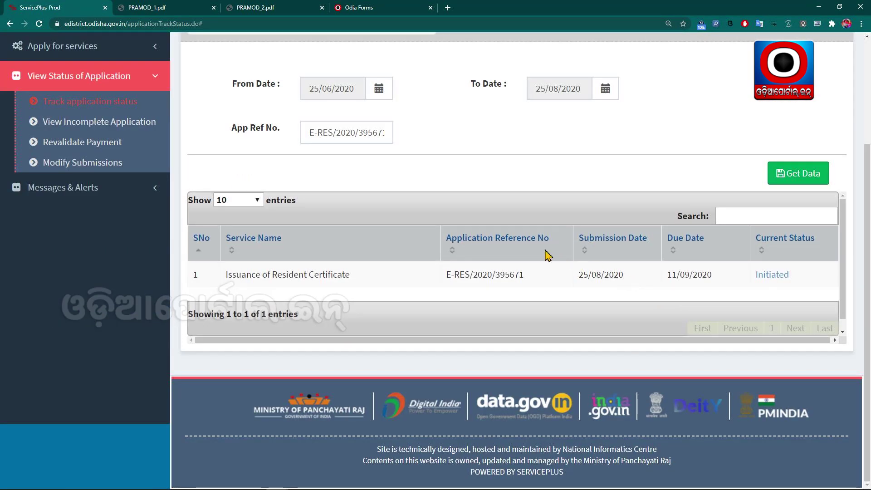
scroll(545, 252, up, 2)
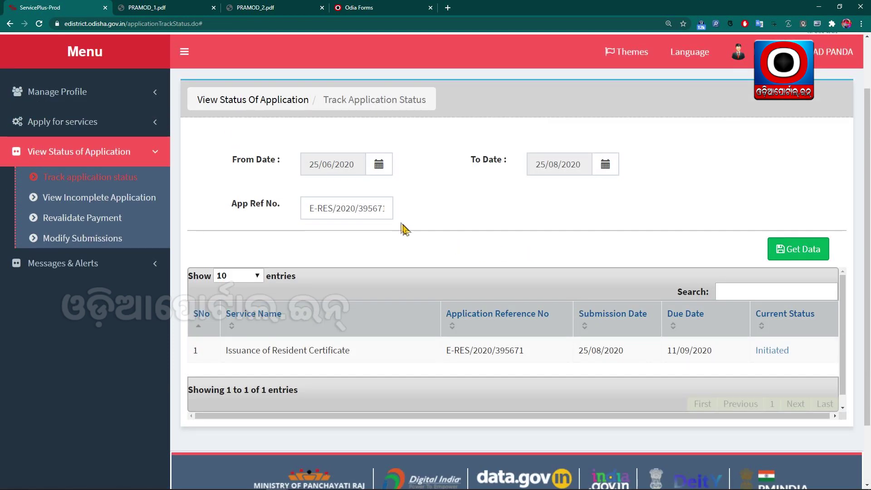
click(376, 212)
- Clear App Ref No. and fetch all applications in the date range
triple_click(377, 212)
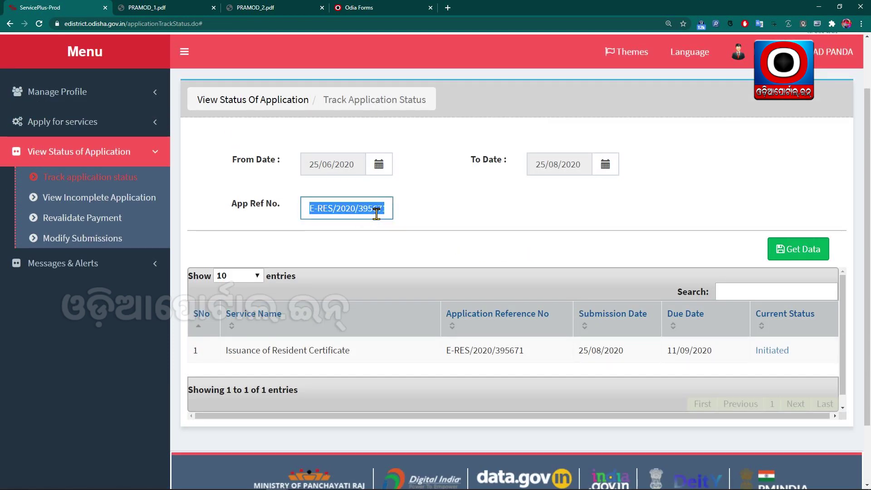
key(BackSpace)
click(439, 235)
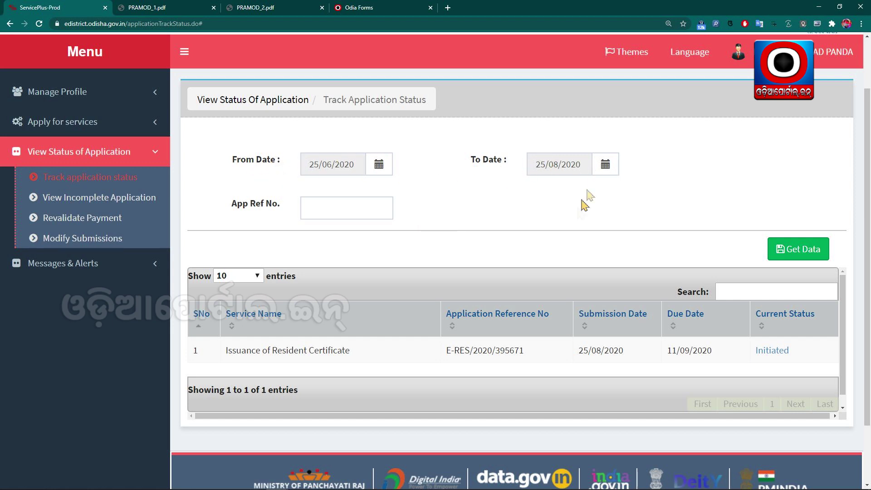
click(792, 249)
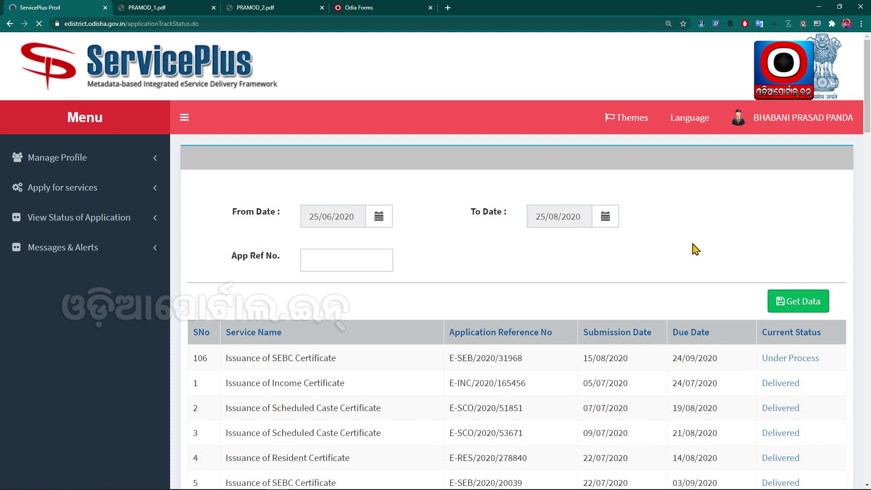
- Page through the results via Last, page 11 and page 9 to rows 81–90
scroll(697, 250, down, 5)
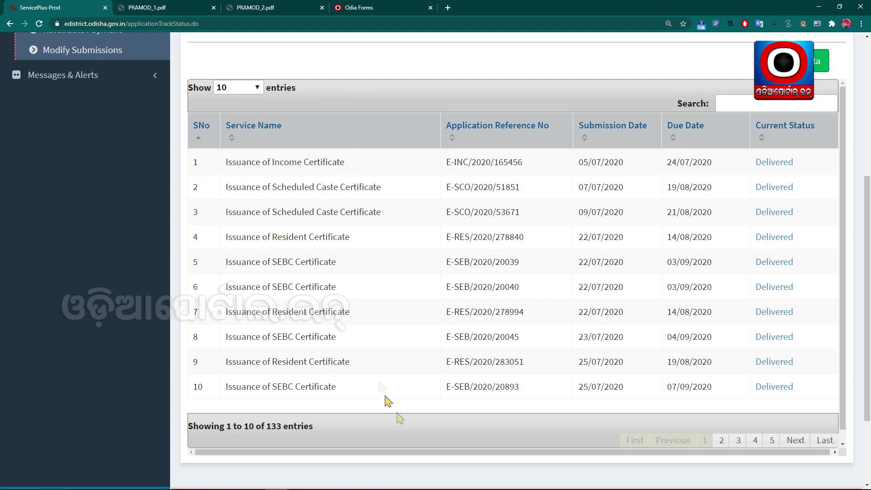
scroll(812, 452, right, 1)
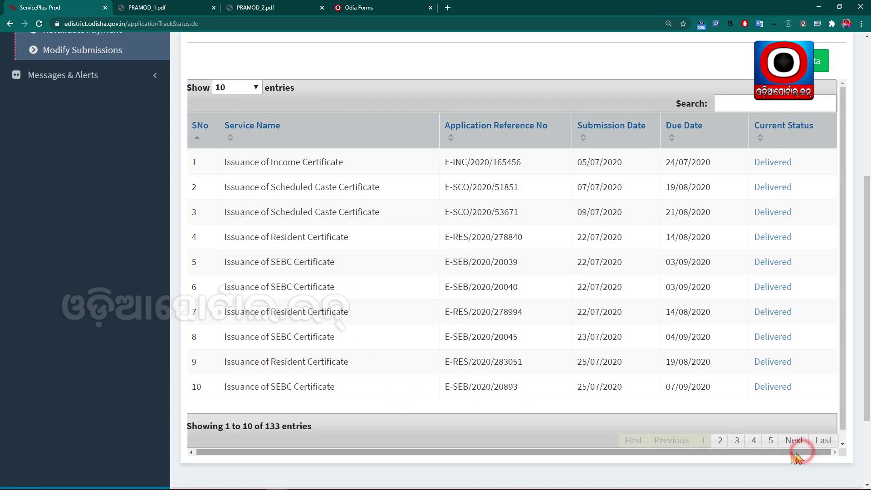
click(824, 441)
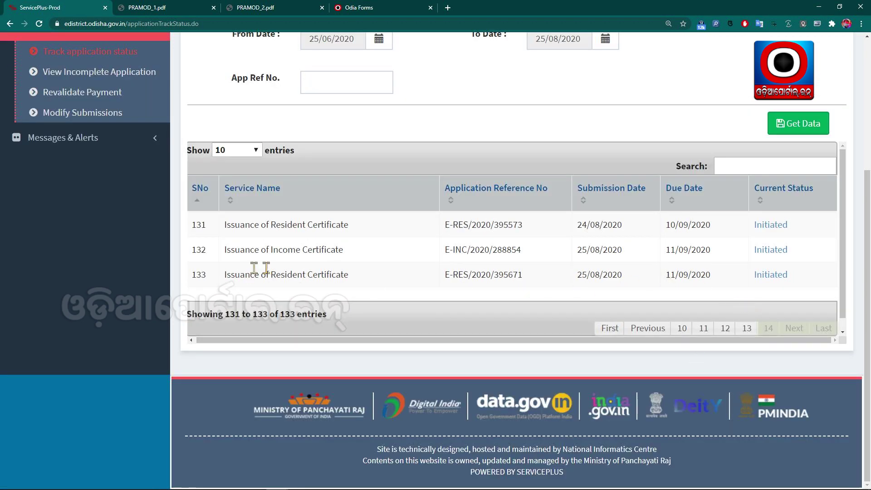
drag(234, 275, 797, 279)
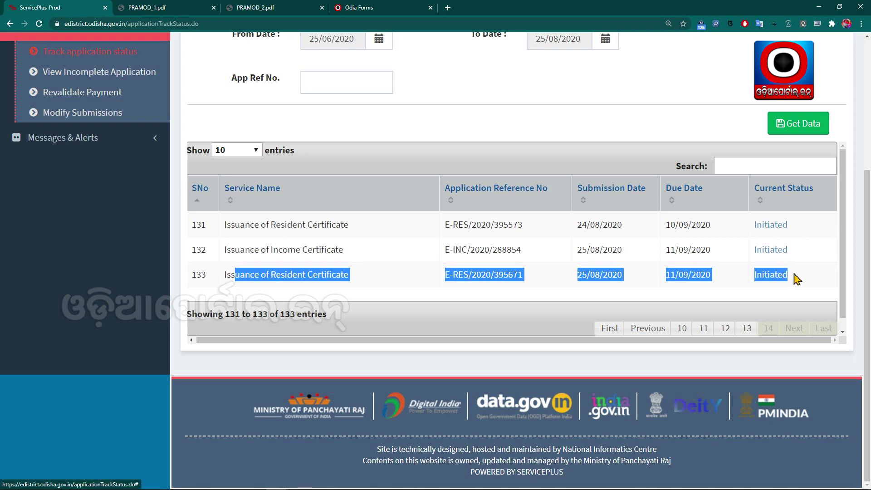
click(652, 272)
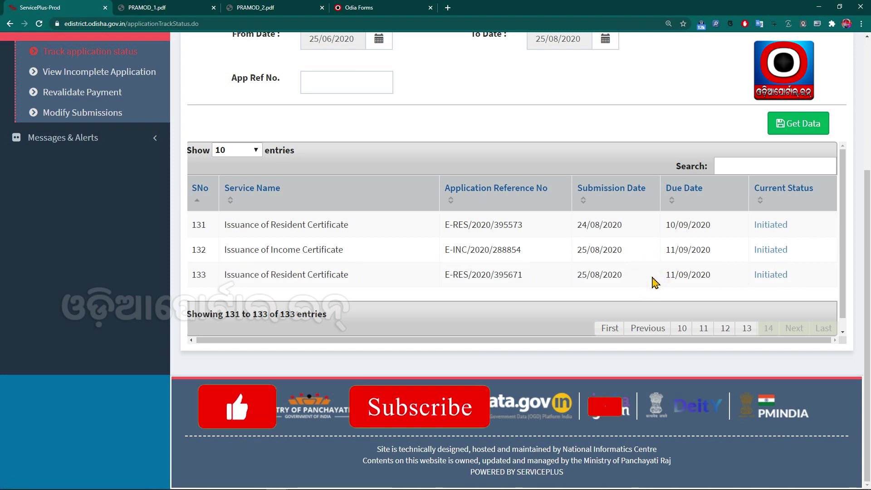
click(712, 327)
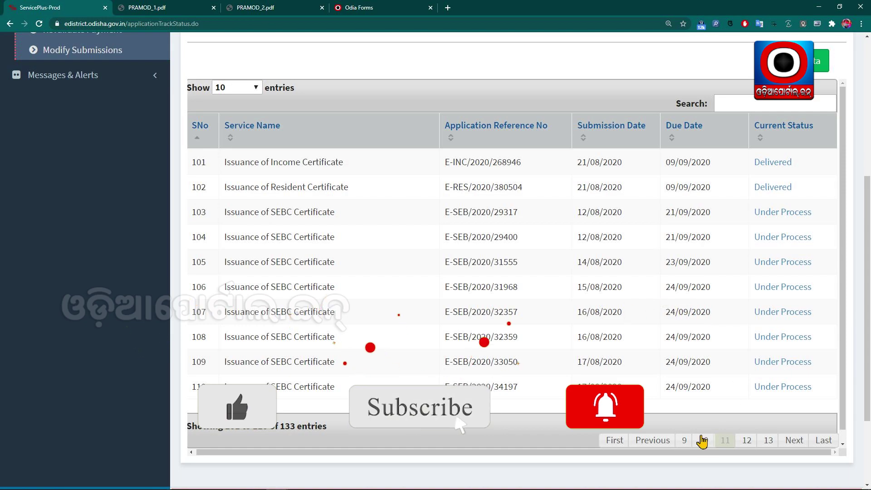
click(684, 440)
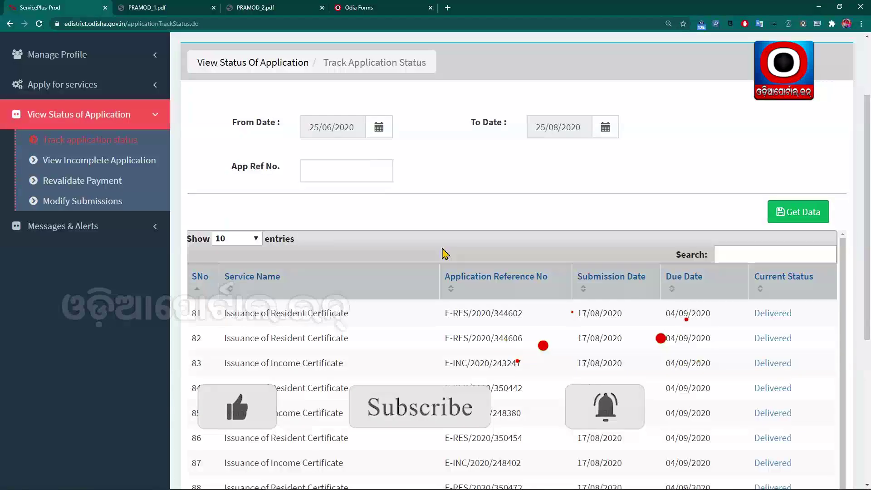
scroll(453, 268, down, 5)
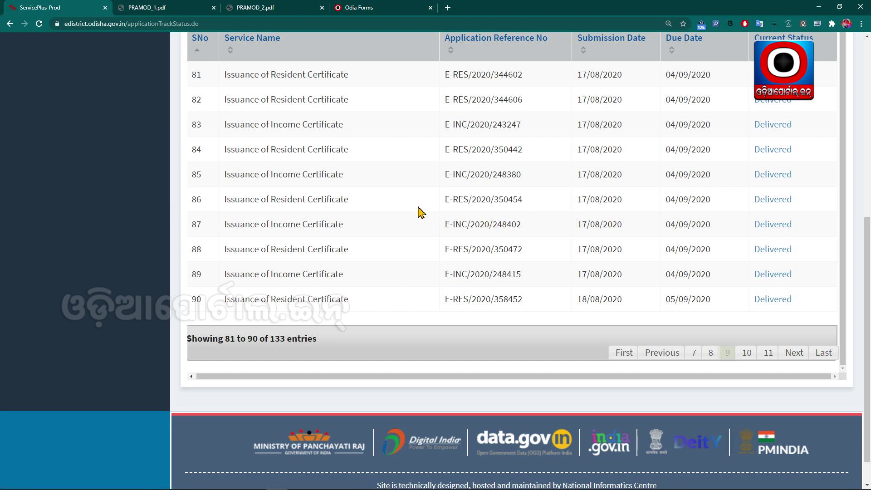
drag(225, 199, 652, 210)
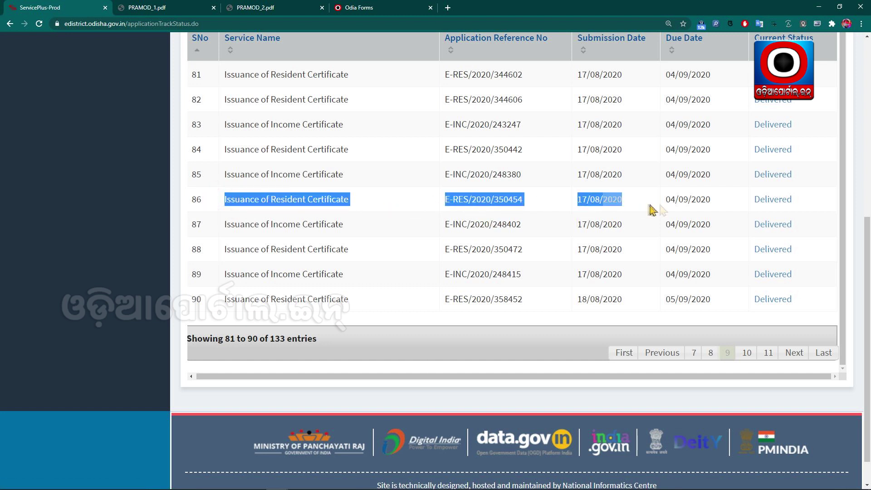
click(704, 202)
- Open the Delivered status details for the row 86 Resident Certificate application
click(773, 200)
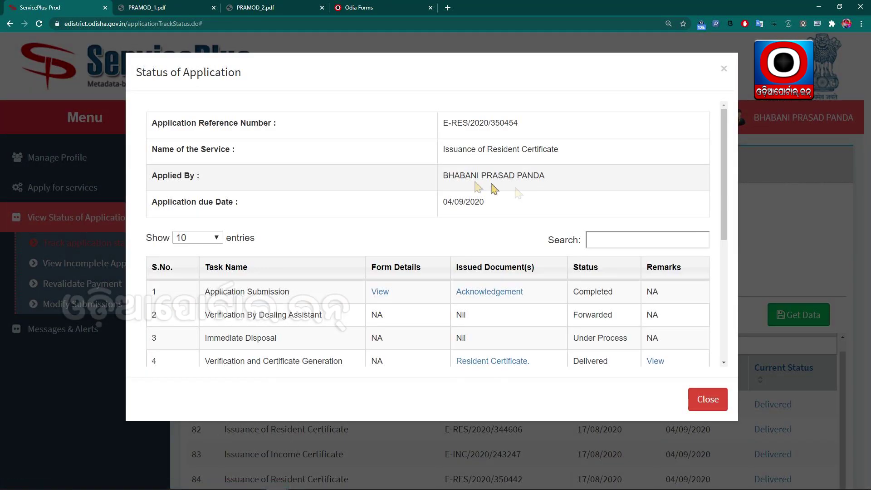
scroll(459, 190, down, 4)
scroll(446, 200, up, 3)
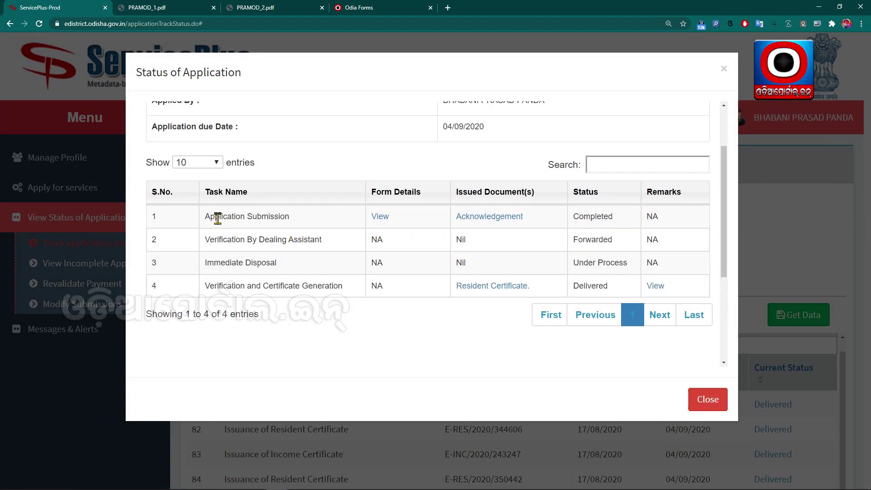
drag(205, 216, 295, 216)
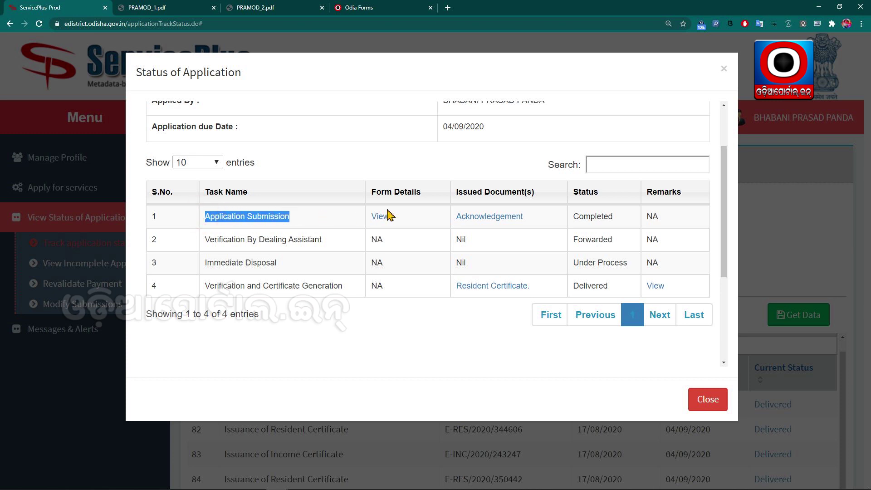
click(410, 222)
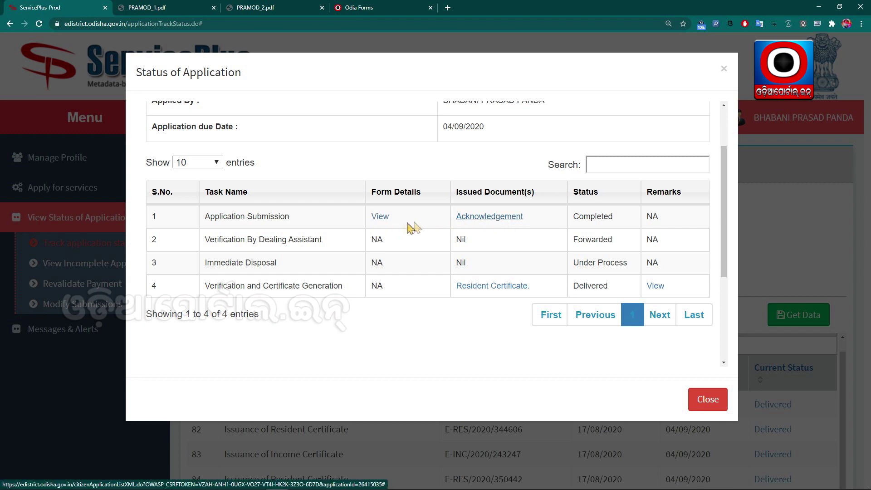
- Download the delivered Resident Certificate and open the PDF from the download bar
scroll(405, 227, down, 1)
scroll(405, 226, down, 2)
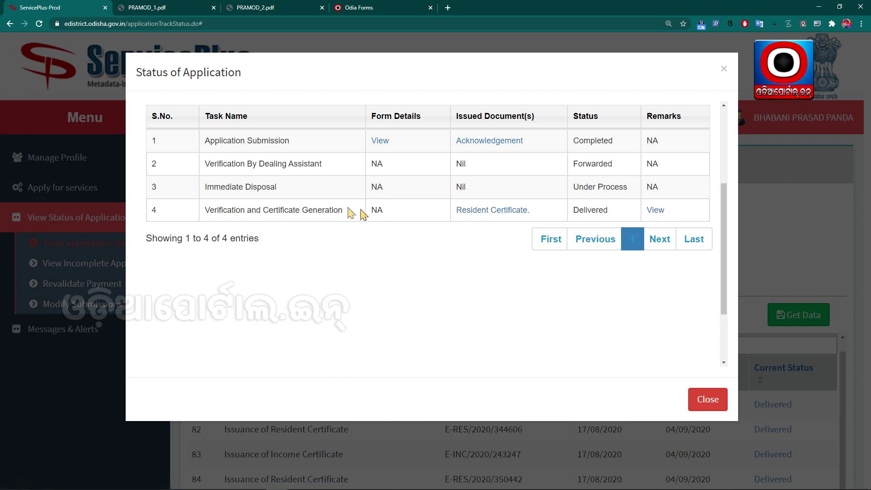
scroll(350, 219, up, 3)
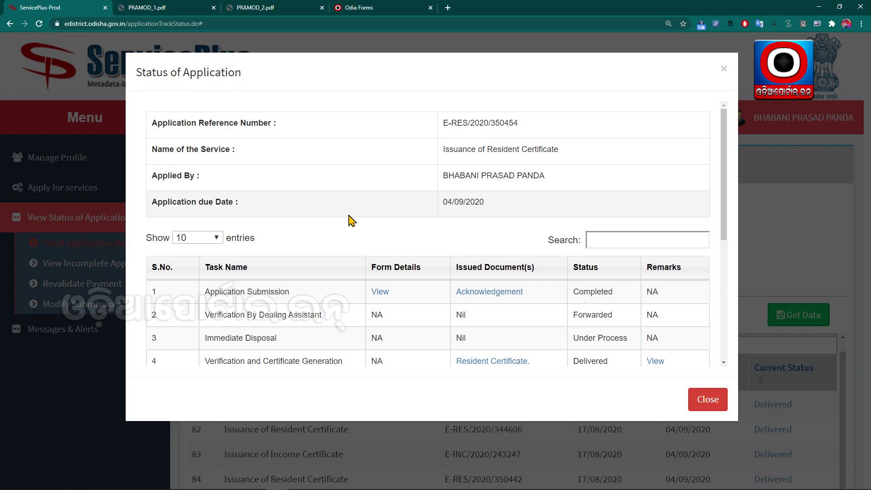
scroll(352, 218, down, 1)
scroll(350, 219, down, 2)
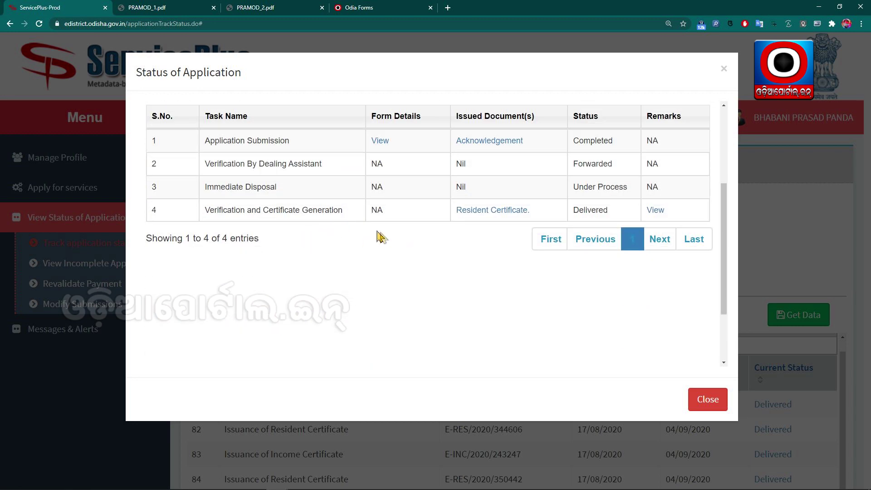
click(491, 211)
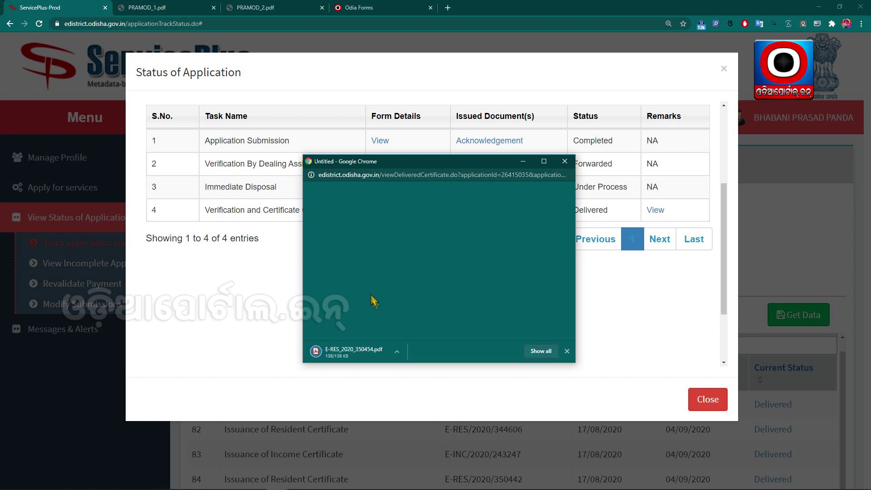
click(349, 348)
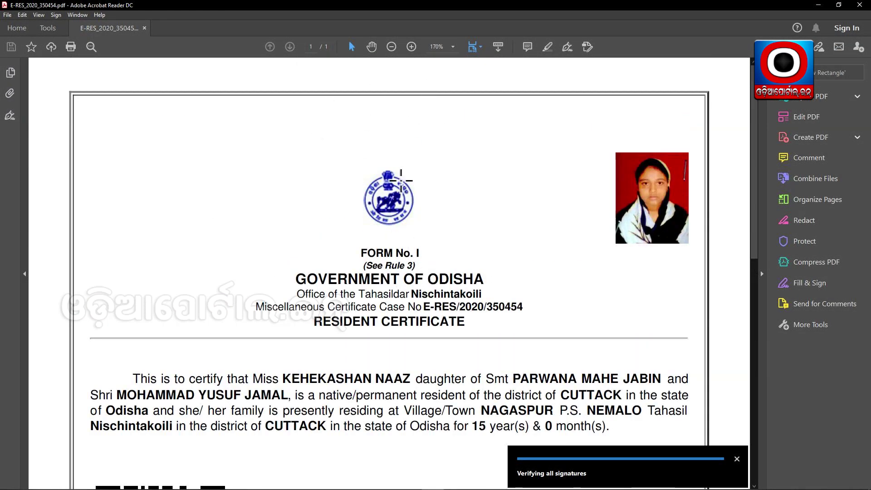
- Close Adobe Acrobat Reader after reviewing the Resident Certificate
click(860, 5)
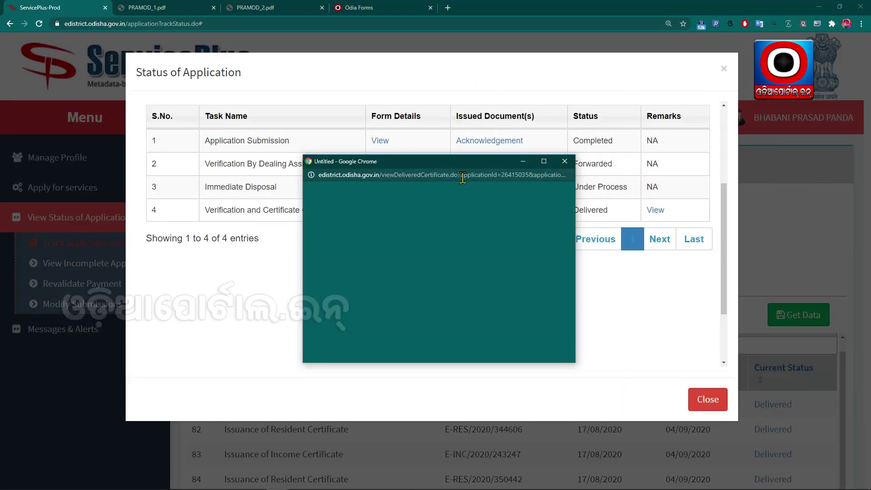
- Close the certificate download popup and look over the PRAMOD_1.pdf tab
click(565, 162)
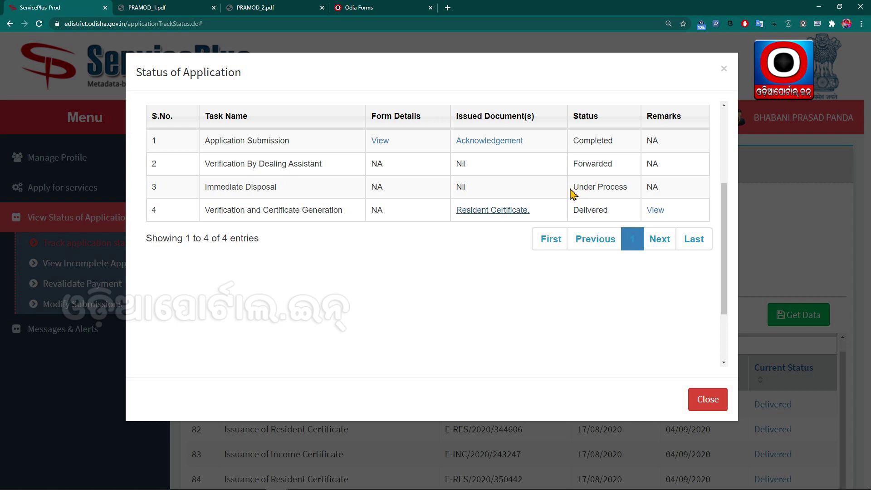
scroll(575, 189, up, 4)
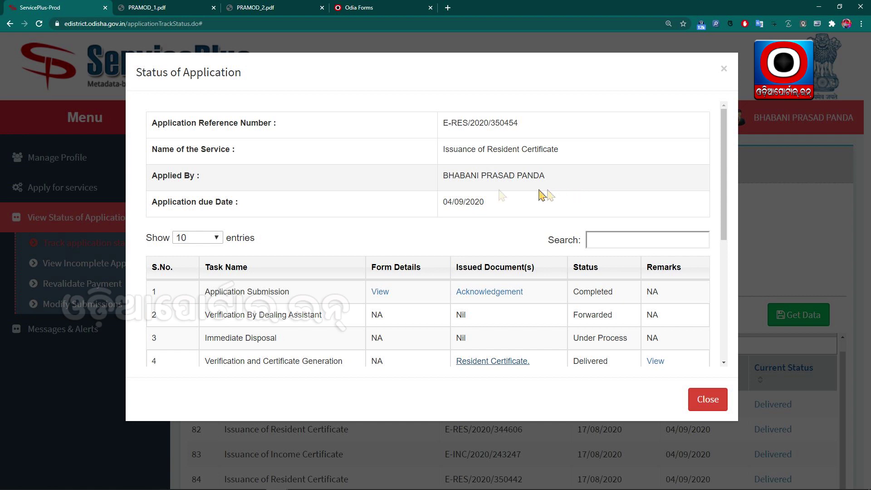
click(182, 7)
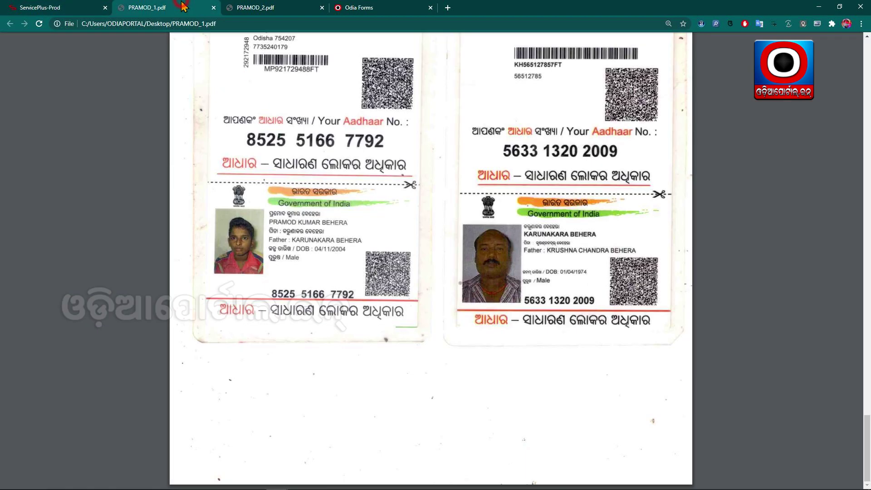
scroll(412, 242, up, 5)
scroll(411, 242, up, 10)
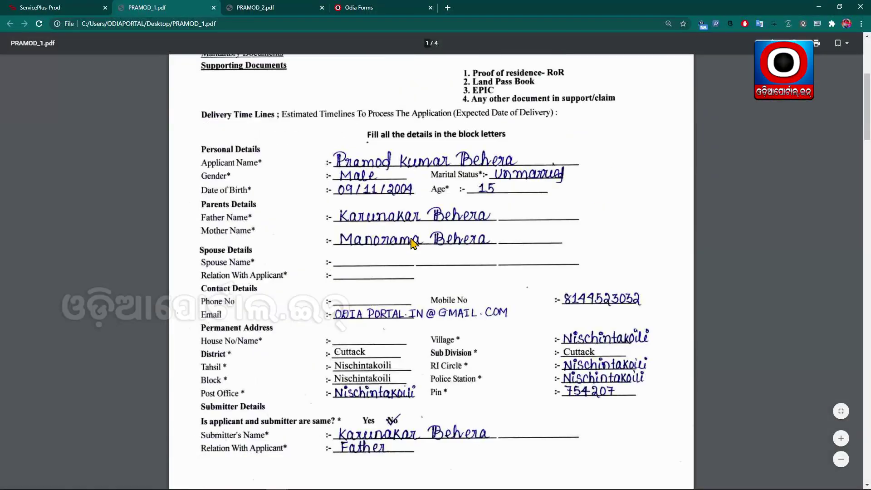
- Back in ServicePlus, close the Status of Application dialog
click(40, 7)
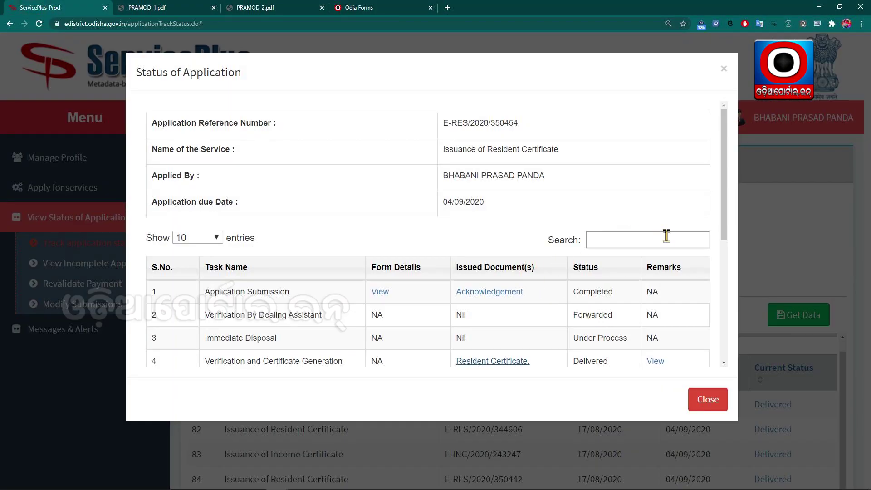
scroll(670, 245, down, 5)
scroll(644, 264, up, 3)
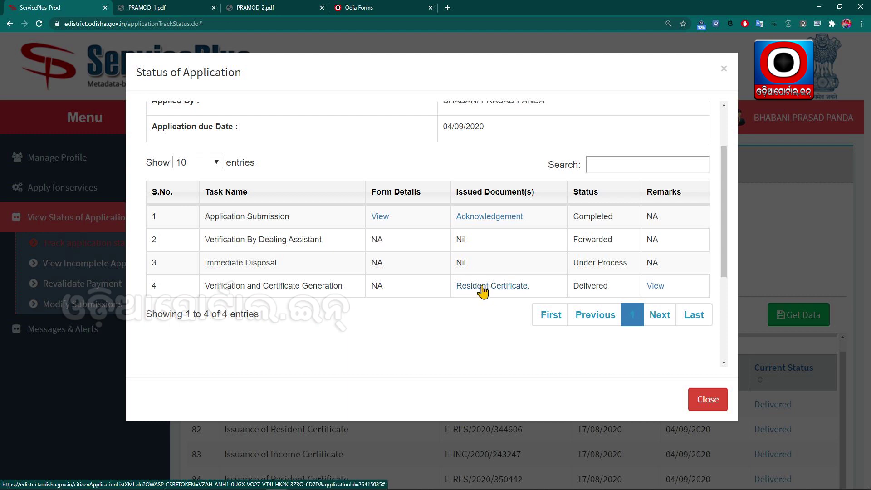
click(714, 399)
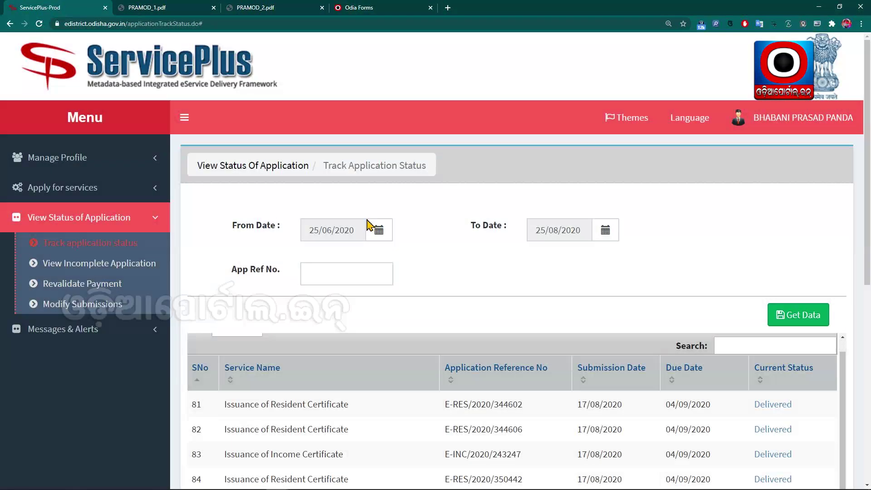